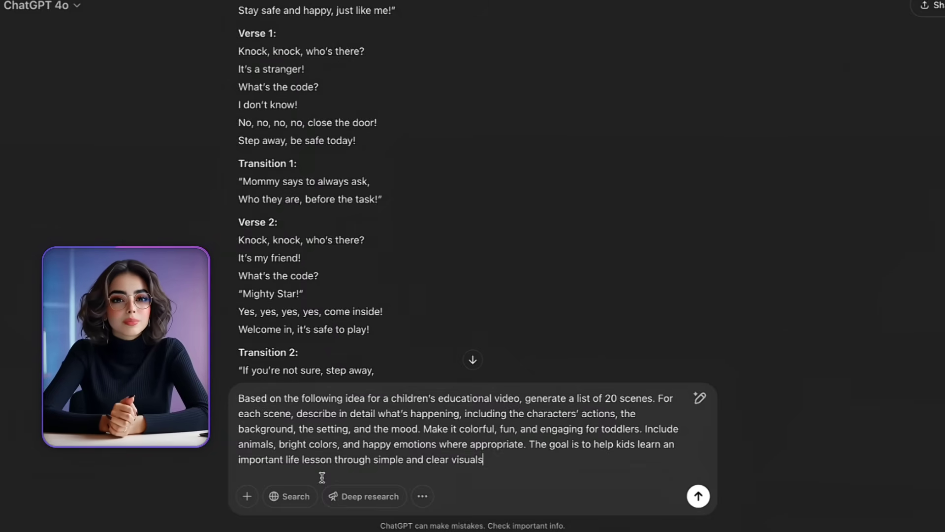
Request a list of 20 detailed, colorful toddler-friendly scenes for the children's educational video and read through them.
key(Return)
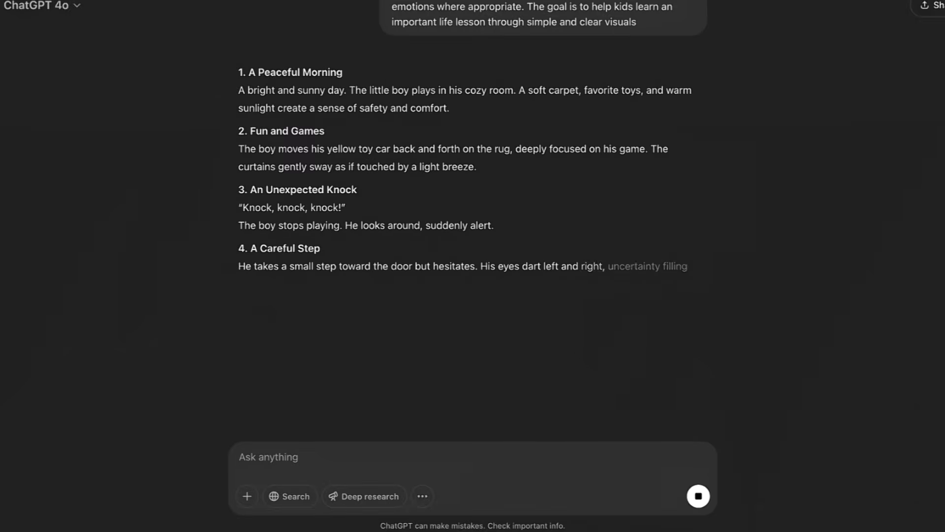
scroll(386, 371, down, 3)
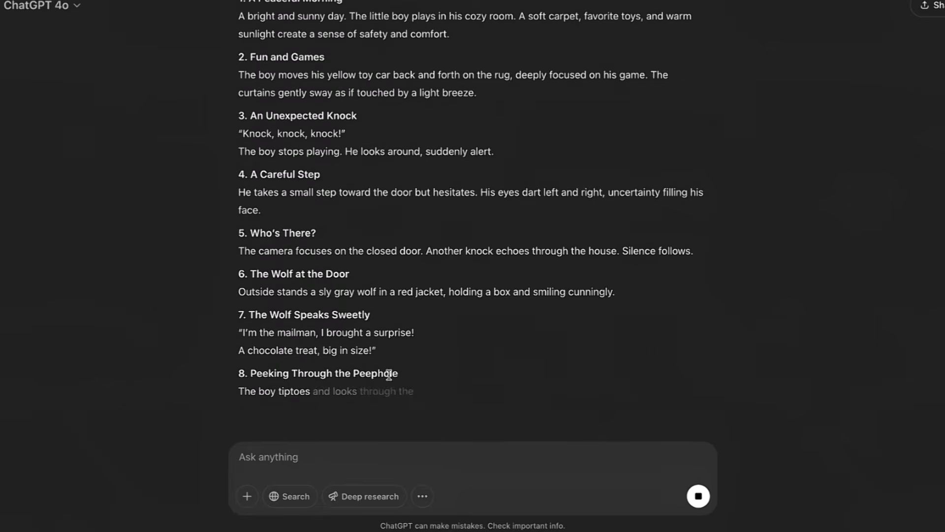
scroll(390, 378, down, 8)
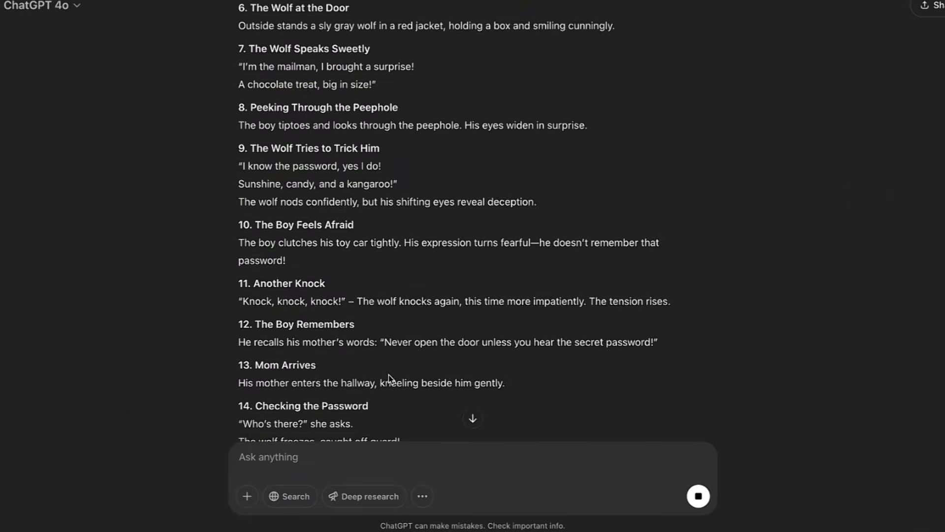
scroll(389, 374, down, 3)
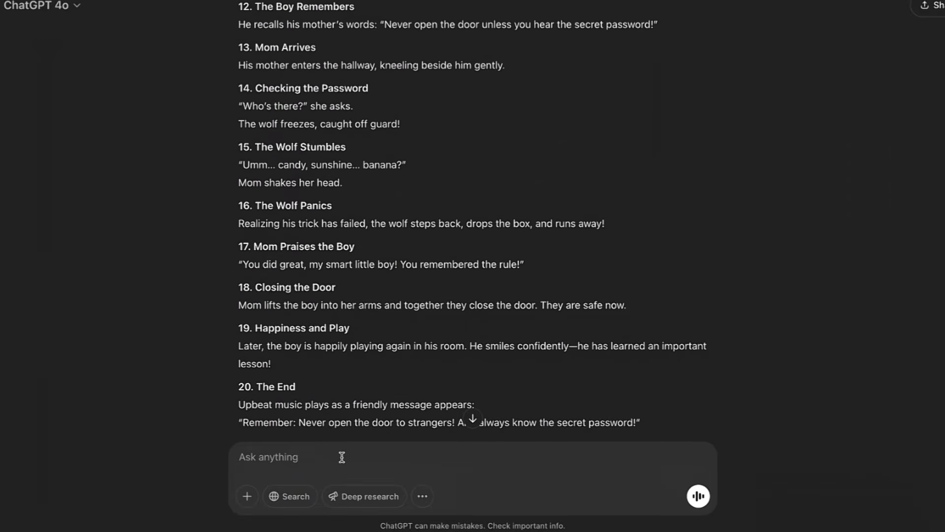
scroll(374, 404, up, 1)
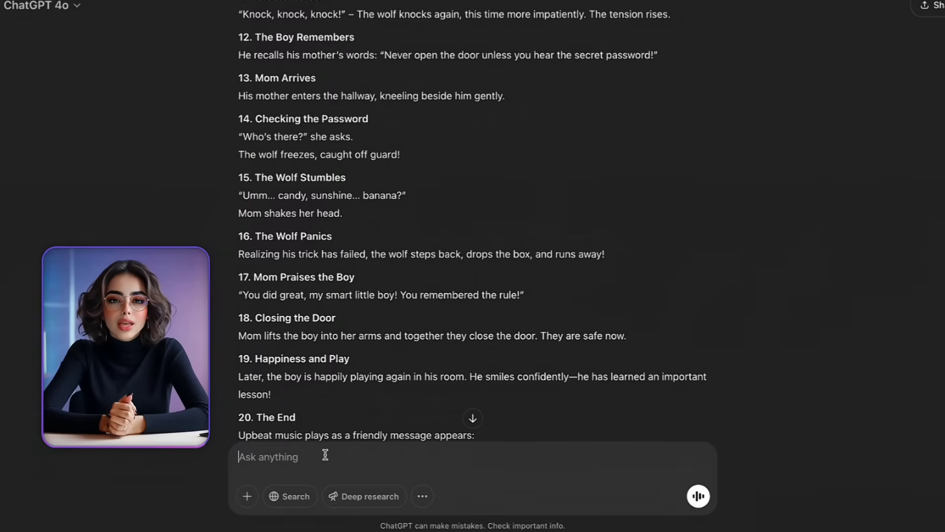
Request an image prompt for each of the 20 scenes in 3D Pixar style, with the Ultra HDR, cinematic style tags appended to each.
key(ctrl+v)
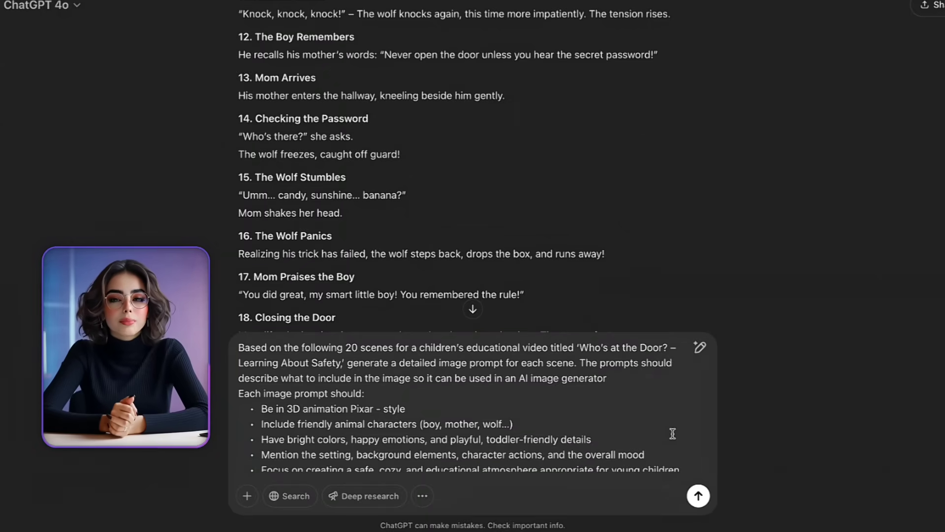
scroll(673, 433, down, 3)
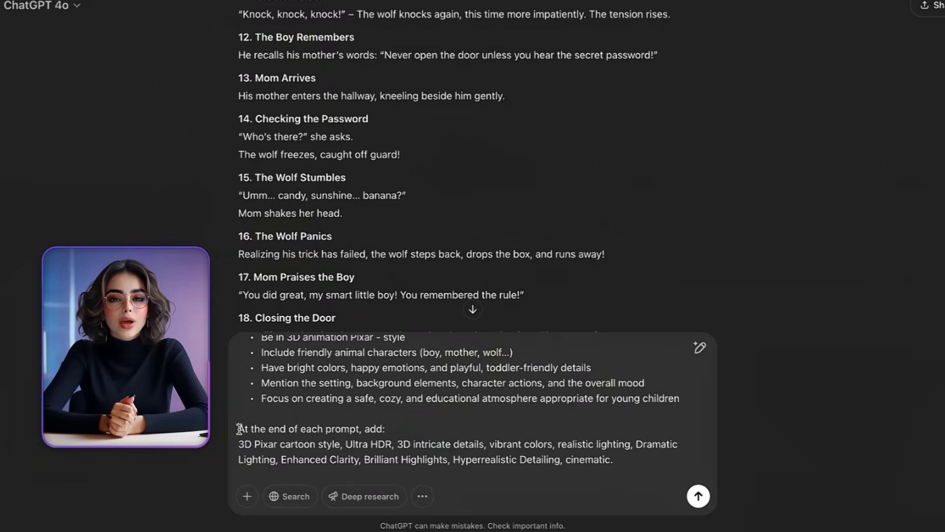
drag(239, 429, 660, 460)
click(647, 461)
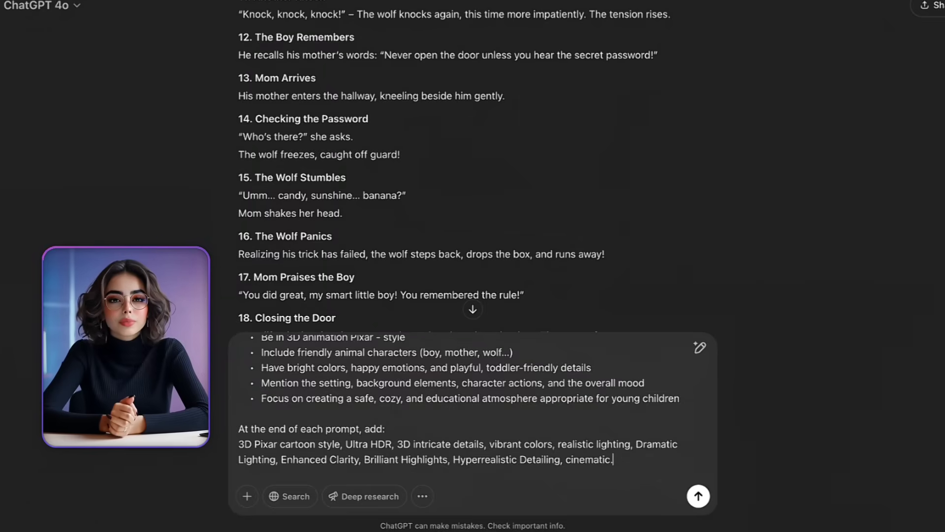
key(Return)
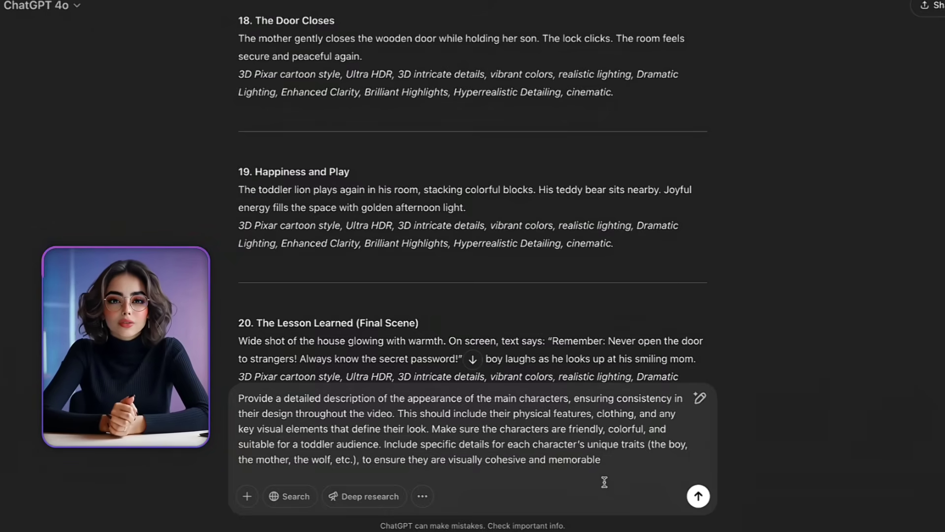
Request detailed, consistent appearance descriptions for the boy, mother and wolf, review them, and select the generated text.
key(Return)
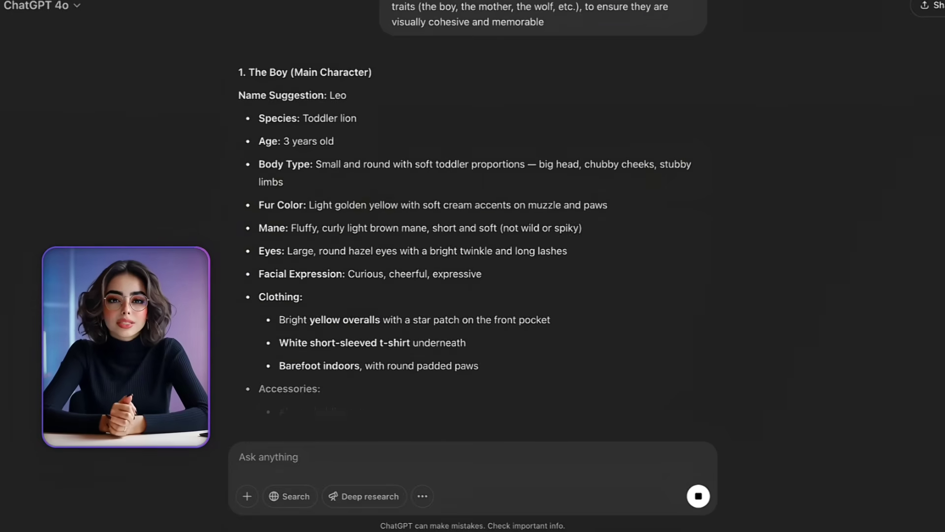
scroll(668, 289, down, 3)
scroll(667, 289, down, 7)
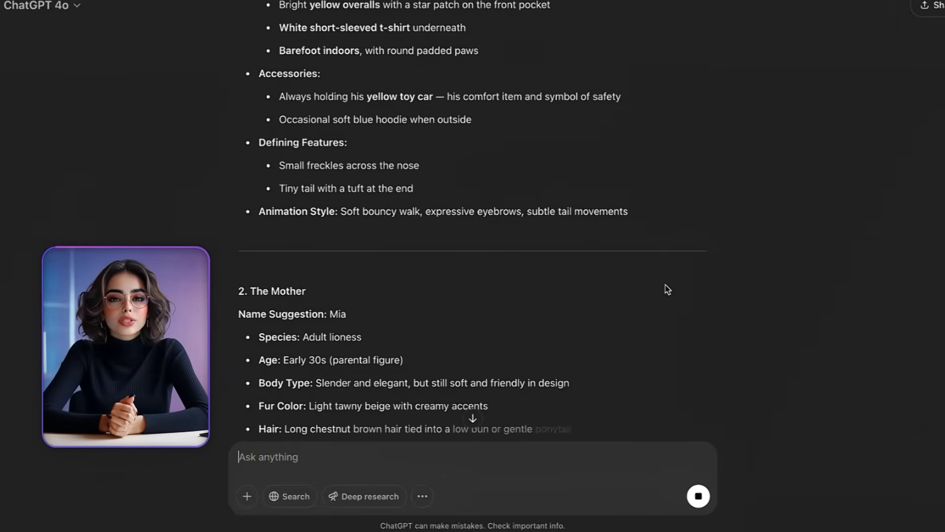
scroll(667, 289, down, 3)
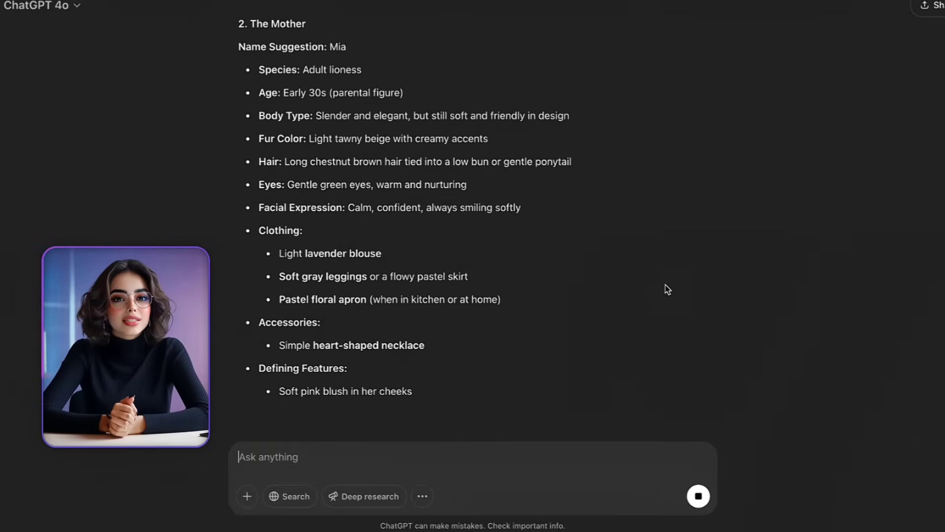
scroll(668, 289, down, 3)
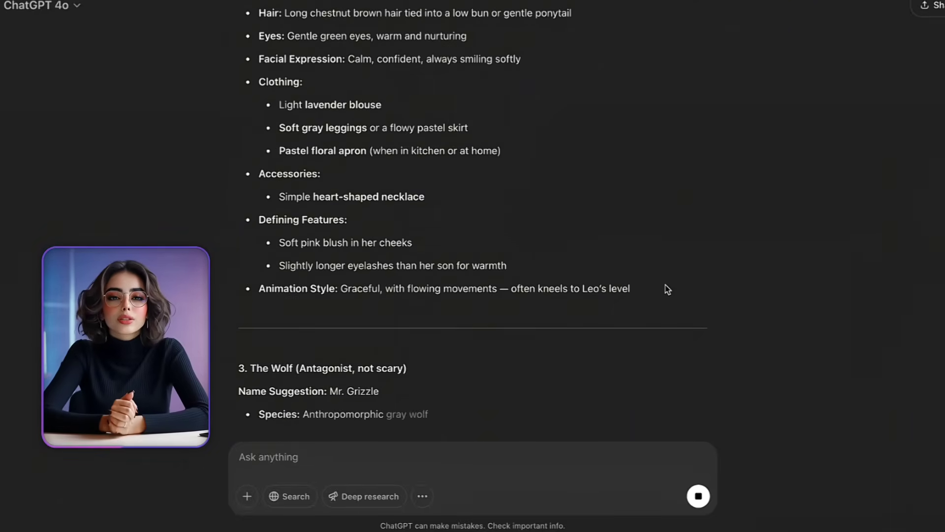
scroll(667, 289, down, 1)
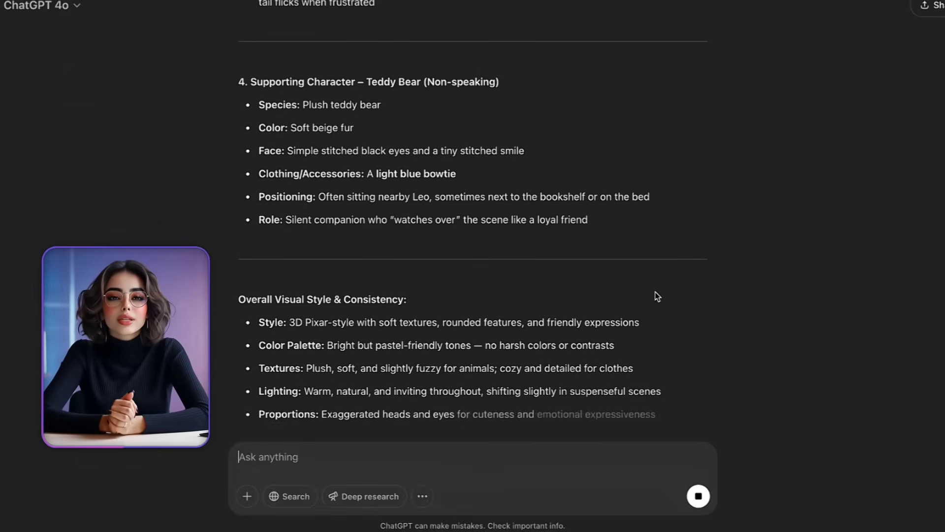
scroll(655, 294, up, 5)
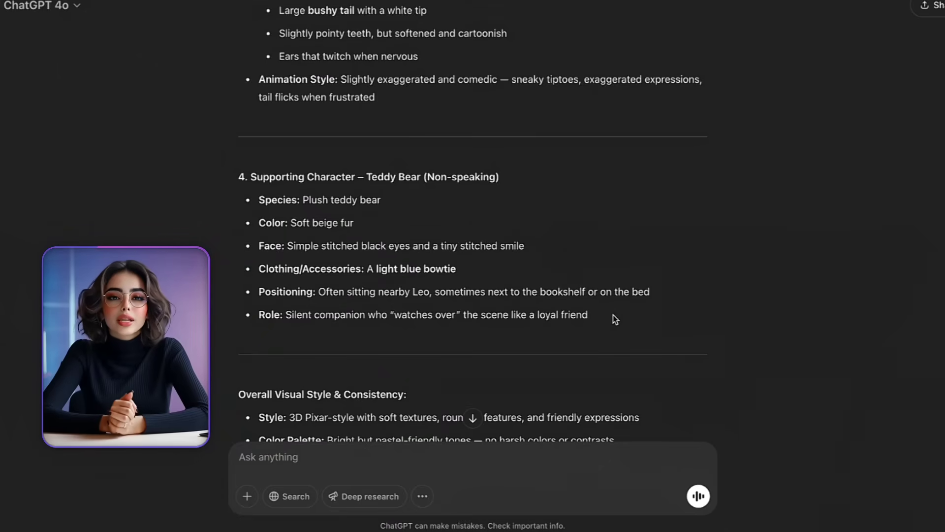
drag(613, 315, 245, 43)
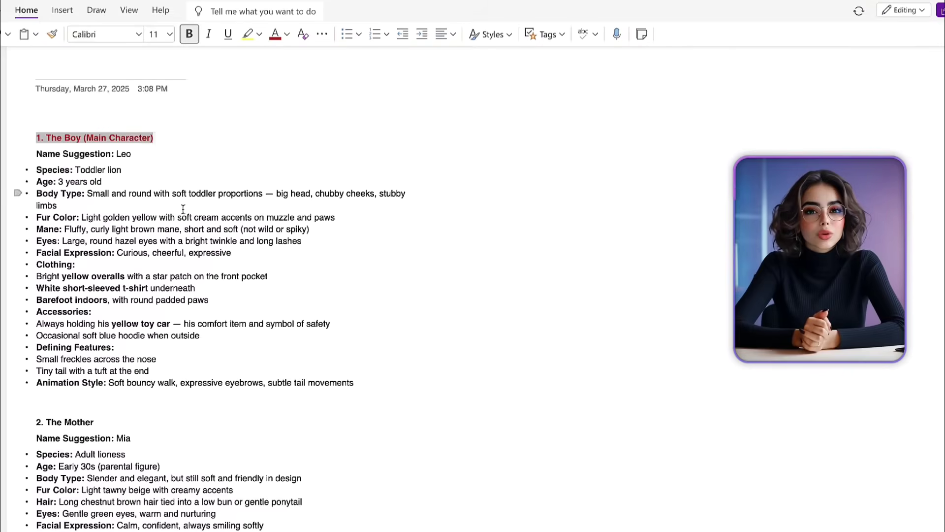
In the OneNote page, remove the boy's species bullet and append "Age: 3 years old" to his name line.
key(Delete)
key(BackSpace)
text(. Age: 3 years old)
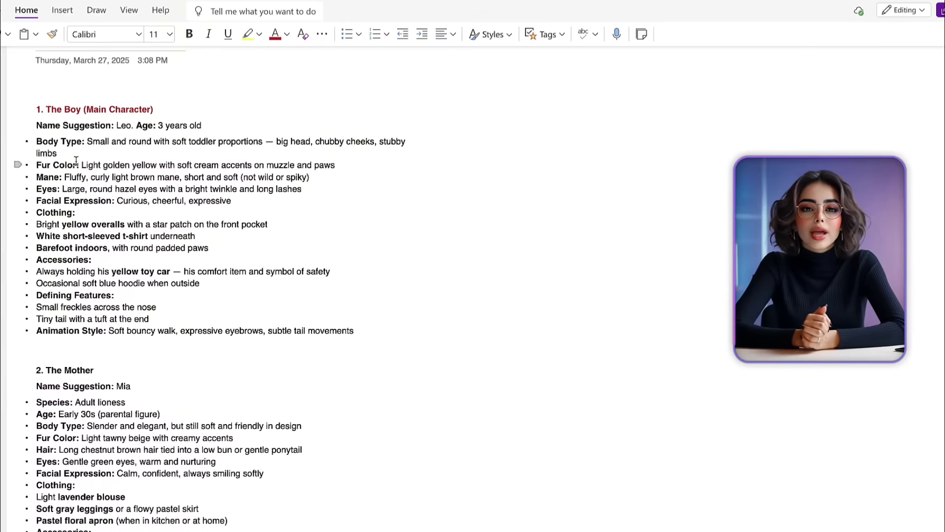
Delete the boy's fur color bullet and join his body type to the paragraph, ending it at "chubby cheeks.".
triple_click(137, 162)
key(Delete)
click(36, 141)
key(BackSpace)
text(.)
drag(246, 137, 196, 143)
key(Delete)
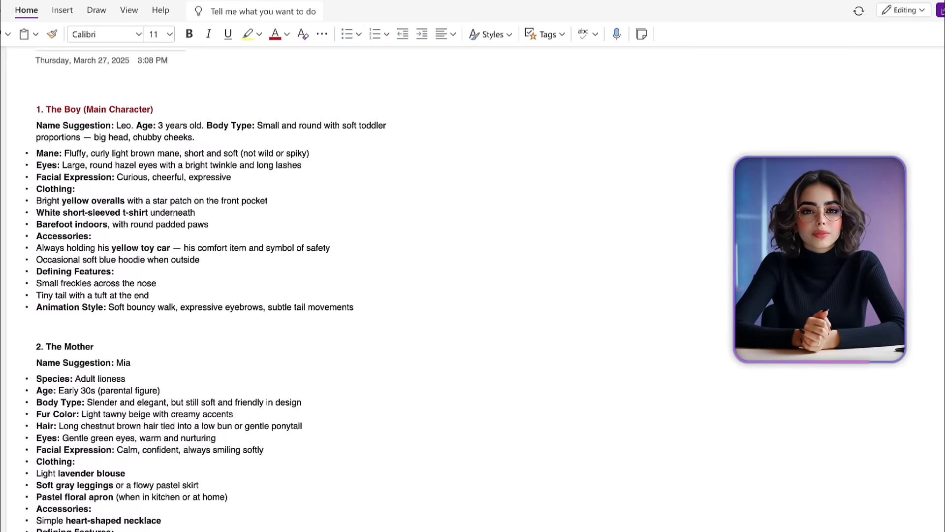
Delete the boy's mane bullet and merge his eyes and facial expression into the running paragraph.
triple_click(98, 153)
key(Delete)
click(36, 153)
key(BackSpace)
key(BackSpace)
text(.)
click(37, 166)
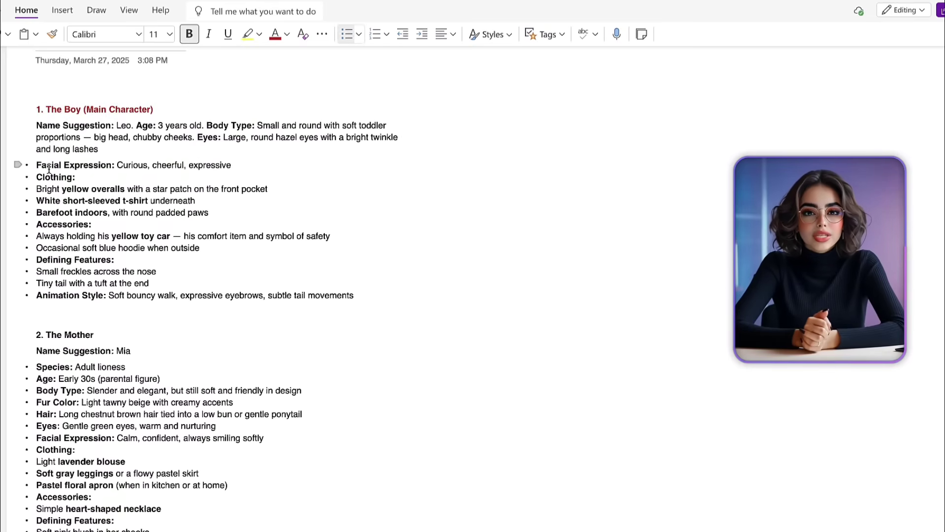
key(BackSpace)
key(BackSpace)
text(.)
Merge the boy's overalls and t-shirt into the paragraph as clothing, and delete his barefoot, accessories, defining features and animation details.
triple_click(74, 201)
key(Delete)
click(38, 189)
key(BackSpace)
key(BackSpace)
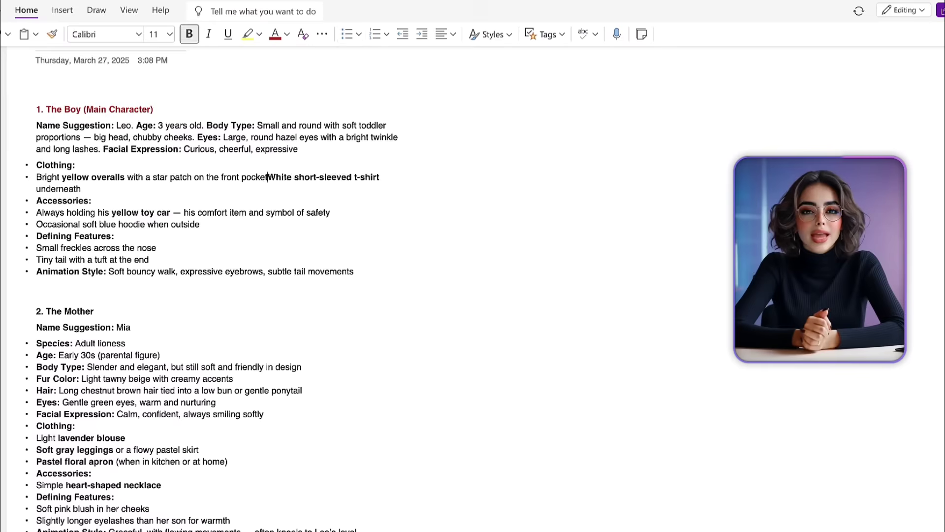
text(.)
click(36, 165)
key(BackSpace)
key(BackSpace)
drag(36, 177, 354, 247)
key(Delete)
Remove the mother's species and fur color bullets and append "Age: Early 30s" to her name line.
scroll(143, 191, down, 1)
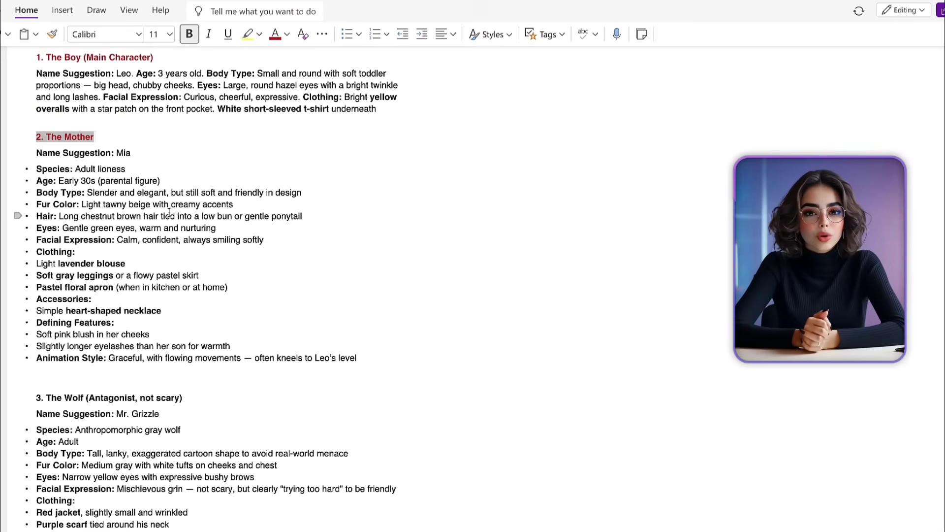
triple_click(138, 204)
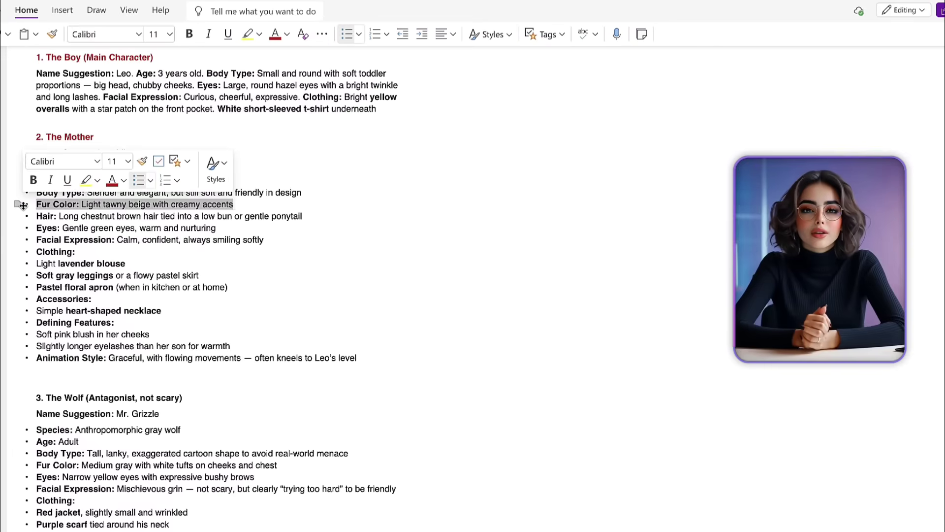
key(Delete)
click(36, 169)
key(BackSpace)
triple_click(133, 169)
key(Delete)
key(BackSpace)
key(BackSpace)
text(.)
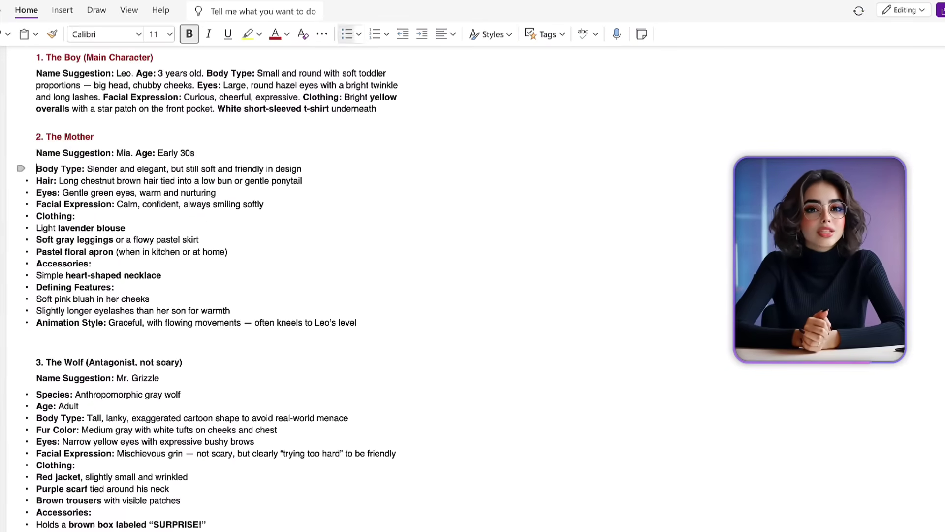
Merge the mother's body type, hair, eyes, facial expression and lavender blouse into her paragraph, separated by periods.
click(36, 180)
key(BackSpace)
key(BackSpace)
text(.)
key(BackSpace)
key(BackSpace)
key(End)
key(Delete)
key(period)
key(space)
key(End)
key(Delete)
key(period)
key(space)
key(End)
key(Delete)
key(space)
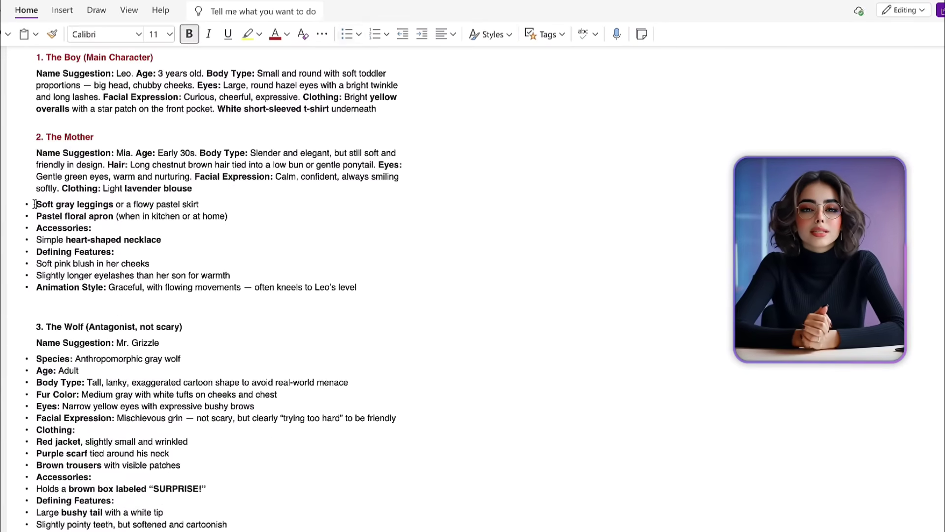
Append the gray leggings or pastel skirt to the mother's clothing and delete her apron, accessories, defining features and animation details.
key(End)
key(Delete)
key(period)
key(space)
key(End)
key(Delete)
key(period)
key(Delete)
mouse_move(356, 317)
mouse_down()
mouse_move(189, 200)
mouse_move(362, 189)
mouse_up()
key(Delete)
Format the Wolf heading in dark red and merge his species, age, body type and fur color into one paragraph.
triple_click(109, 232)
key(ctrl+alt+2)
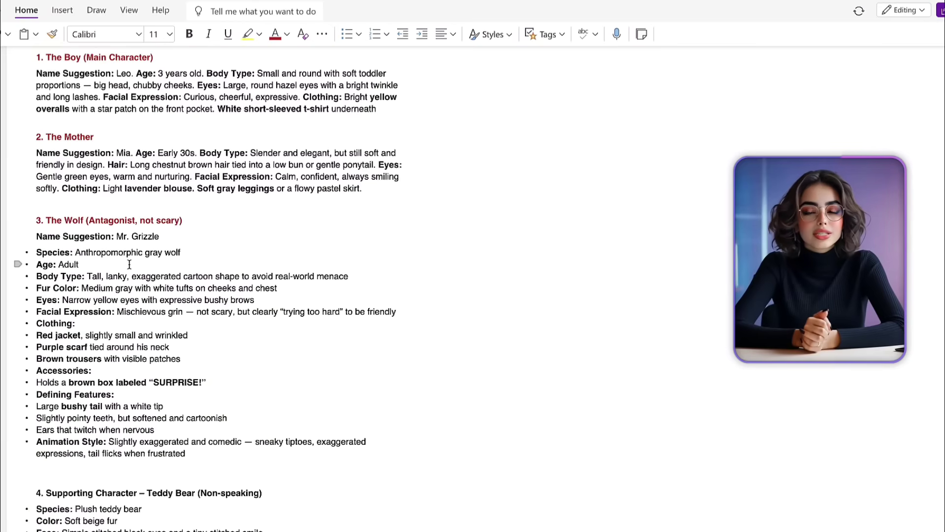
key(Down)
key(End)
key(Delete)
key(Delete)
key(BackSpace)
key(BackSpace)
text(.)
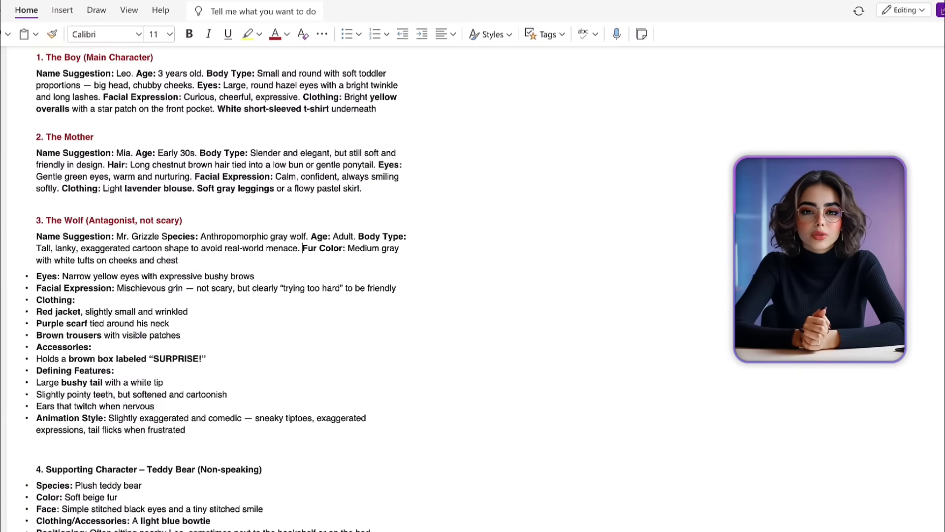
Merge the wolf's eyes, facial expression and "SURPRISE!" box accessory into his paragraph, deleting his clothing bullets.
key(BackSpace)
key(BackSpace)
text(.)
key(shift+Down)
key(shift+Down)
key(shift+Down)
key(shift+Down)
key(BackSpace)
text(.)
key(Down)
key(Home)
key(BackSpace)
key(BackSpace)
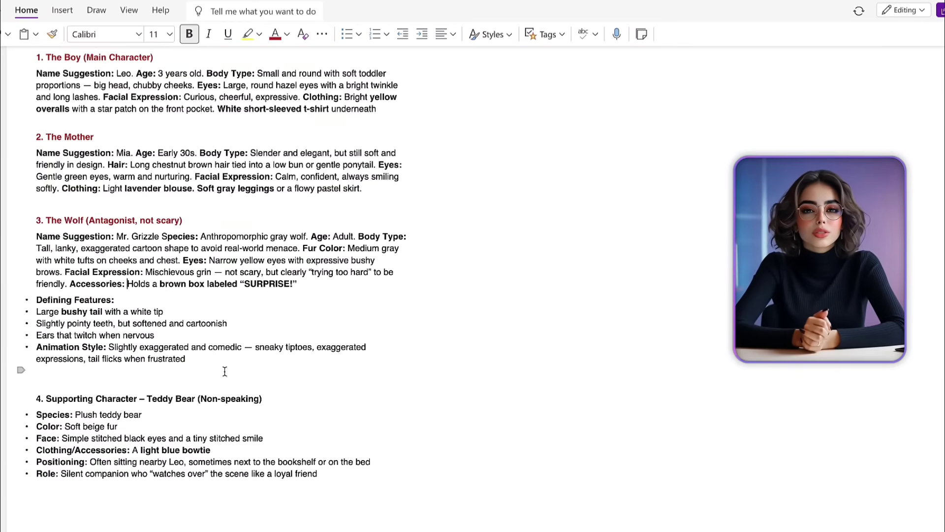
Delete the wolf's defining features and animation style along with the entire Teddy Bear supporting character section.
key(Down)
key(Home)
key(shift+Down)
key(shift+Down)
key(shift+Down)
key(shift+Down)
key(shift+Down)
key(shift+Down)
key(BackSpace)
key(shift+Down)
key(shift+Down)
key(shift+Down)
key(shift+Down)
key(shift+Down)
key(shift+Down)
key(shift+Down)
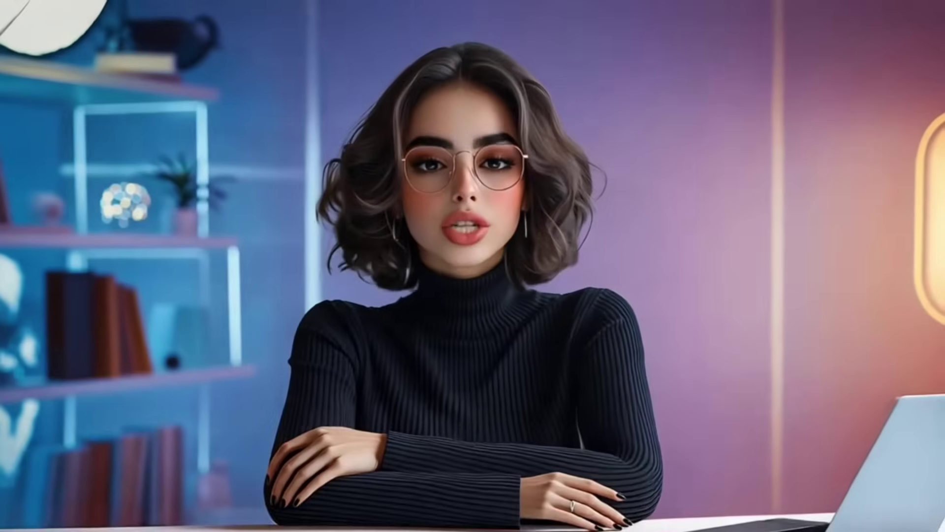
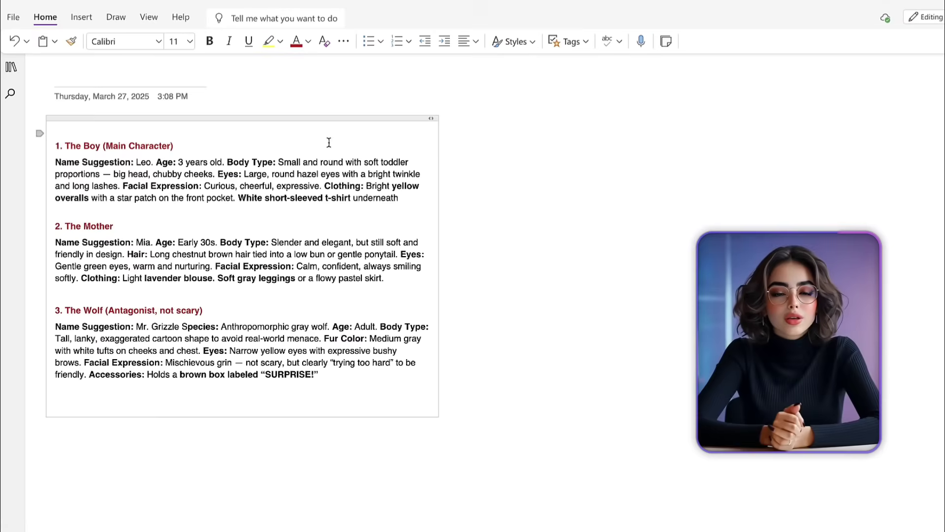
Copy the boy's condensed description and switch to Leonardo.Ai, replacing the parenthesized toddler lion description in the scene prompt with it.
drag(400, 197, 55, 162)
key(ctrl+c)
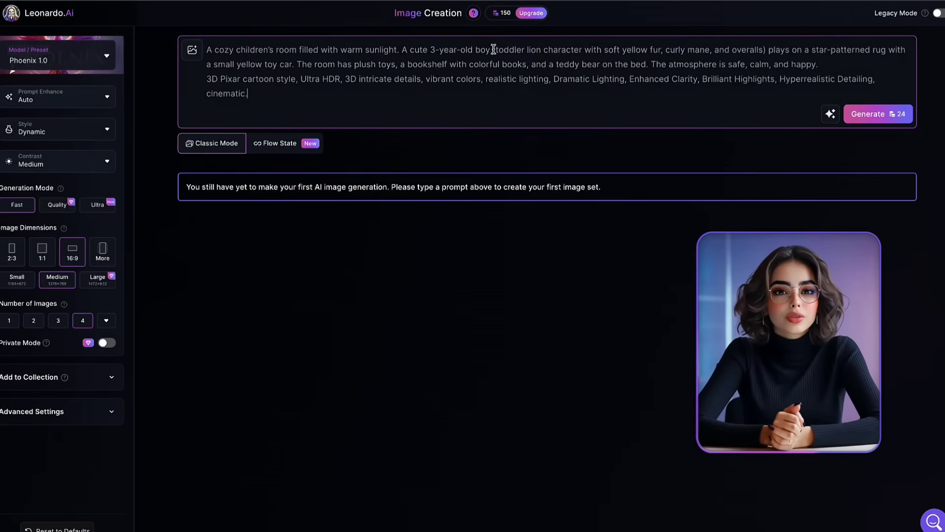
drag(493, 50, 766, 45)
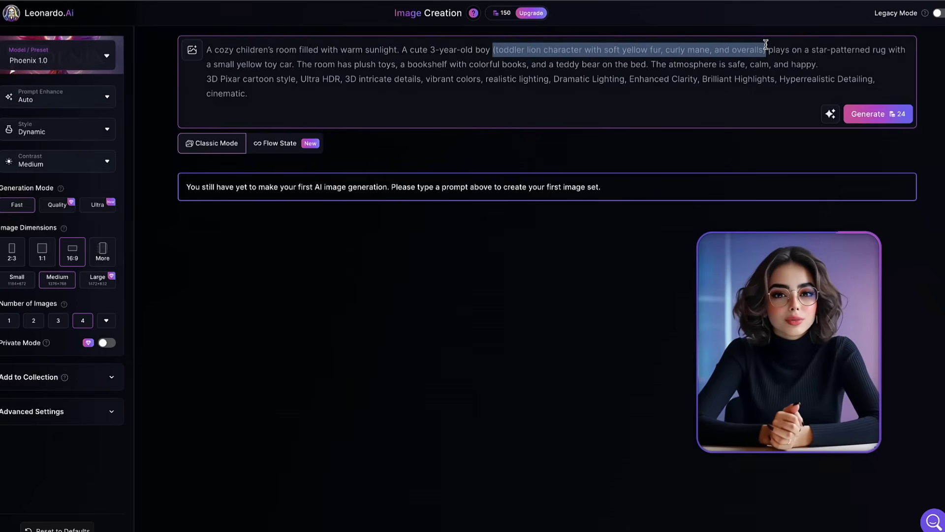
key(ctrl+v)
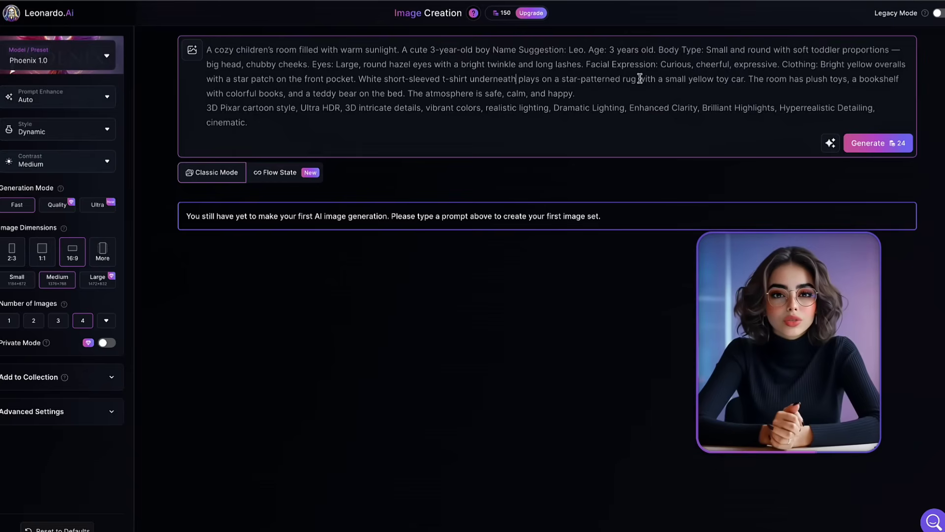
Remove the "Name Suggestion:" label before "Leo" in the prompt and generate the four 16:9 images.
drag(586, 47, 495, 50)
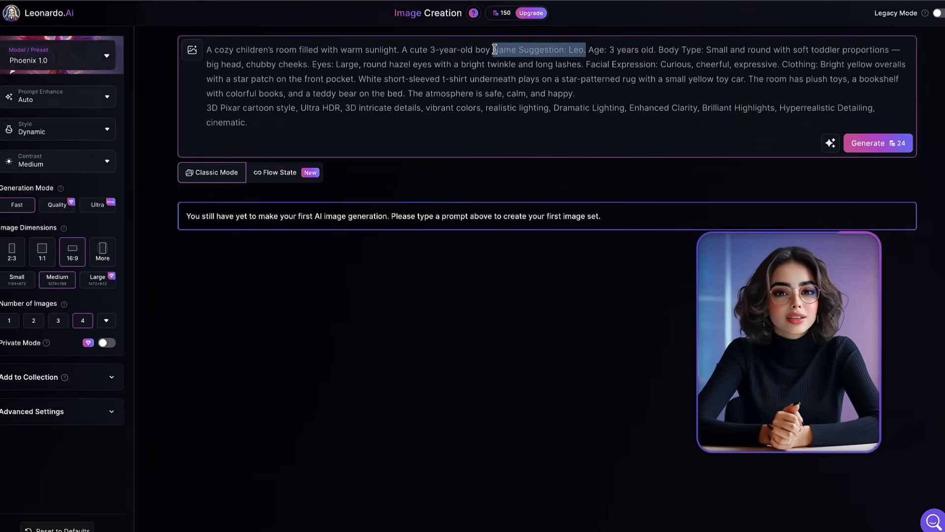
drag(569, 49, 494, 49)
key(BackSpace)
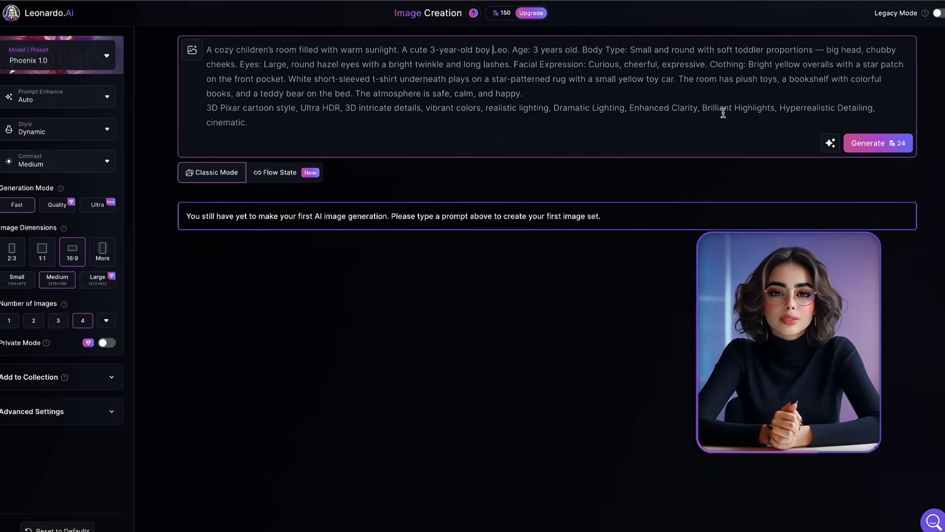
click(870, 143)
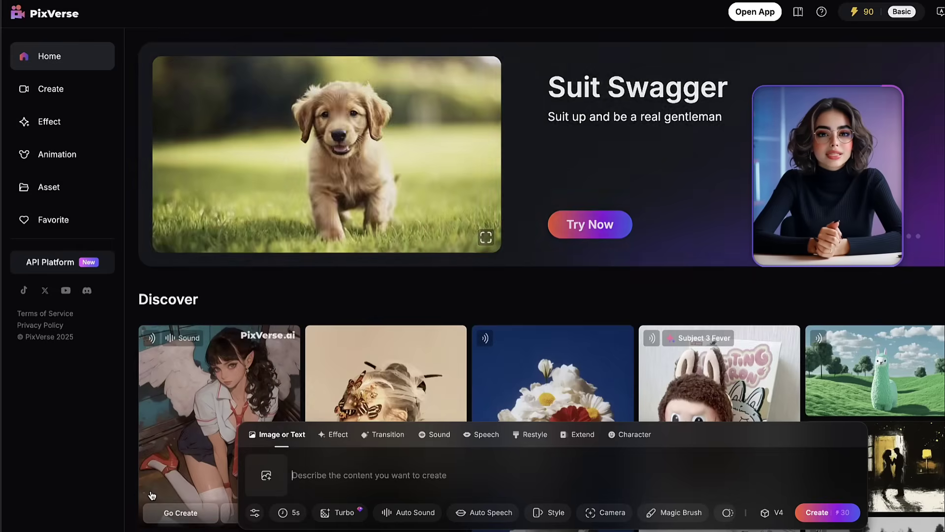
Switch to PixVerse and upload 1.PNG from the images folder as the source picture for the video.
click(254, 513)
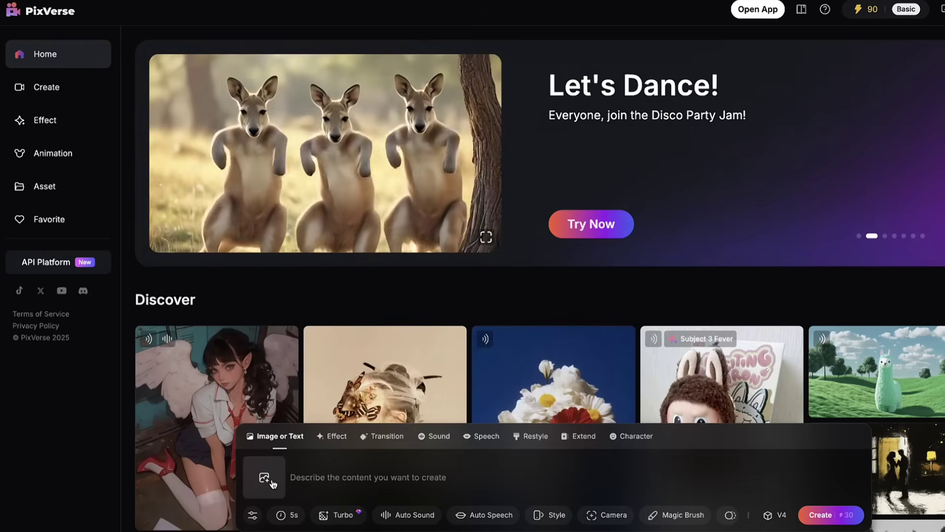
click(274, 477)
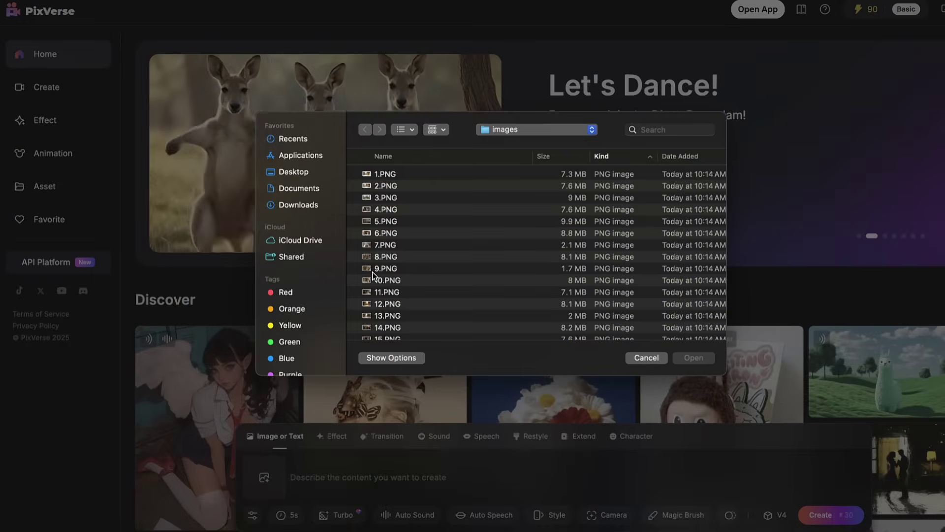
click(403, 175)
click(691, 359)
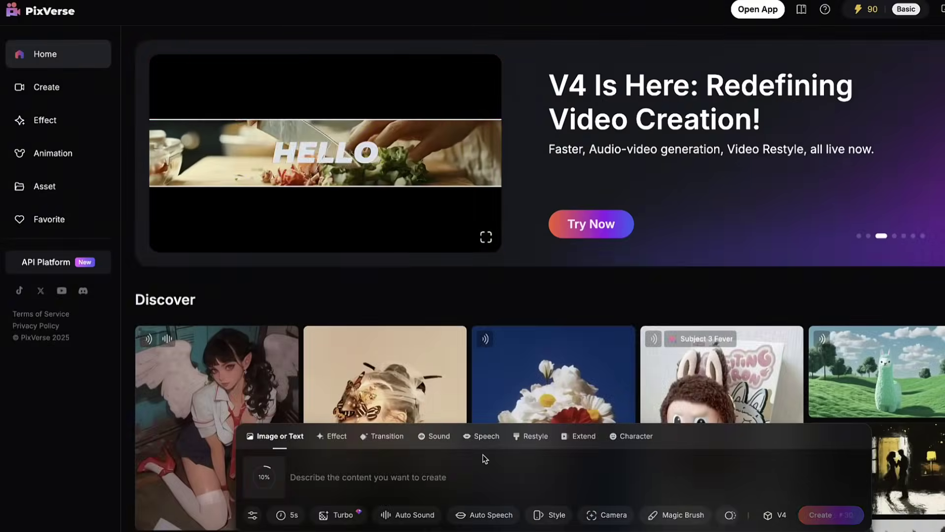
Paste the prompt about the 3-year-old child moving a yellow toy car, generate the 5s video and preview it.
key(super+v)
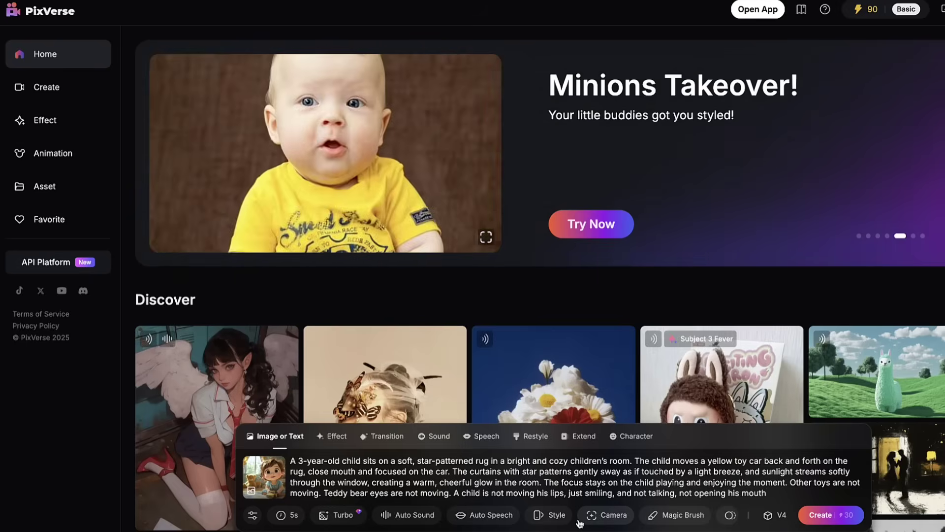
click(821, 514)
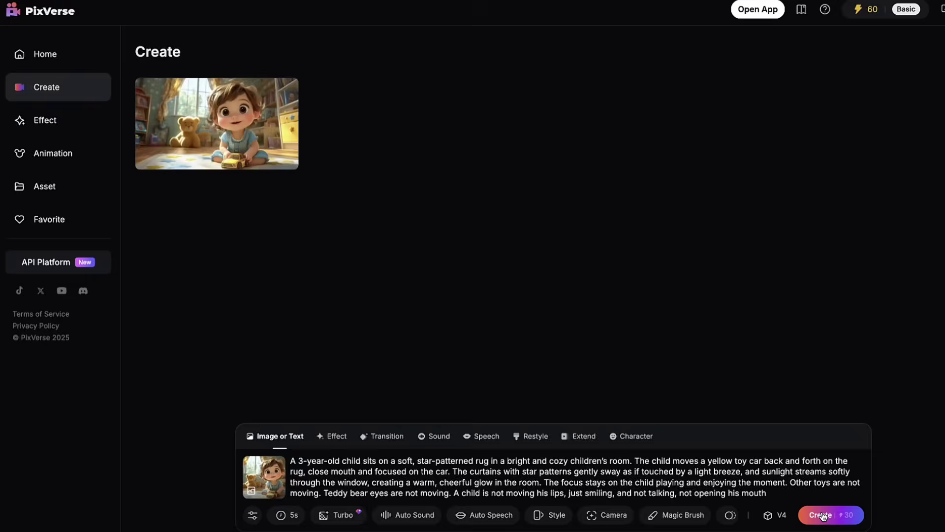
click(217, 123)
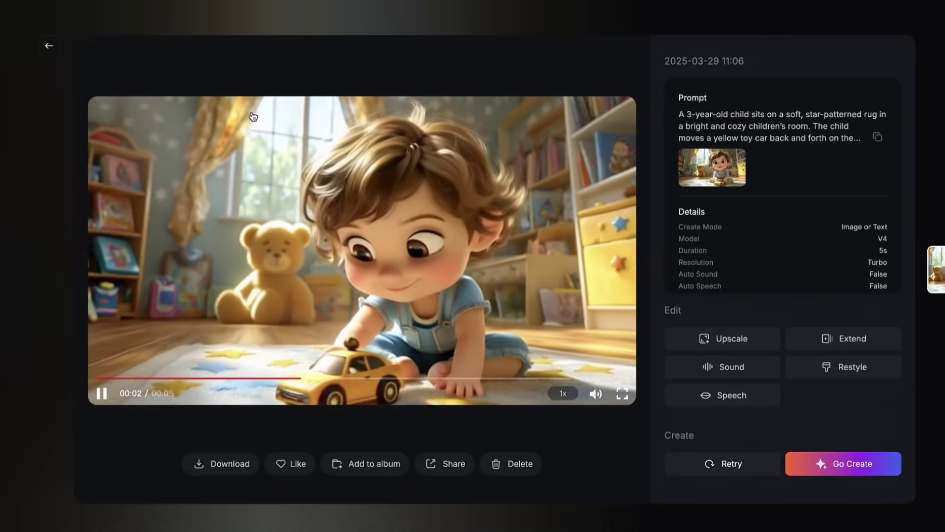
click(48, 45)
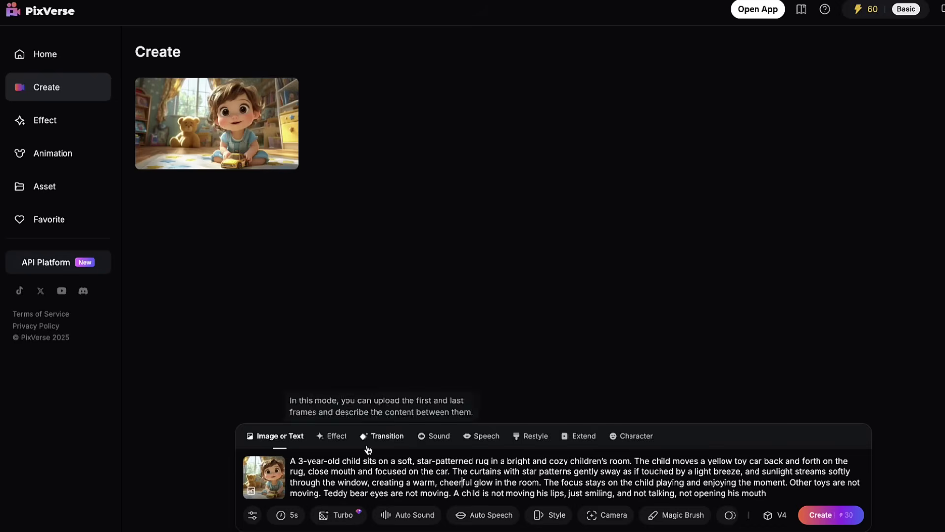
Replace the source picture with the image of the frightened boy holding a toy.
click(286, 464)
click(265, 478)
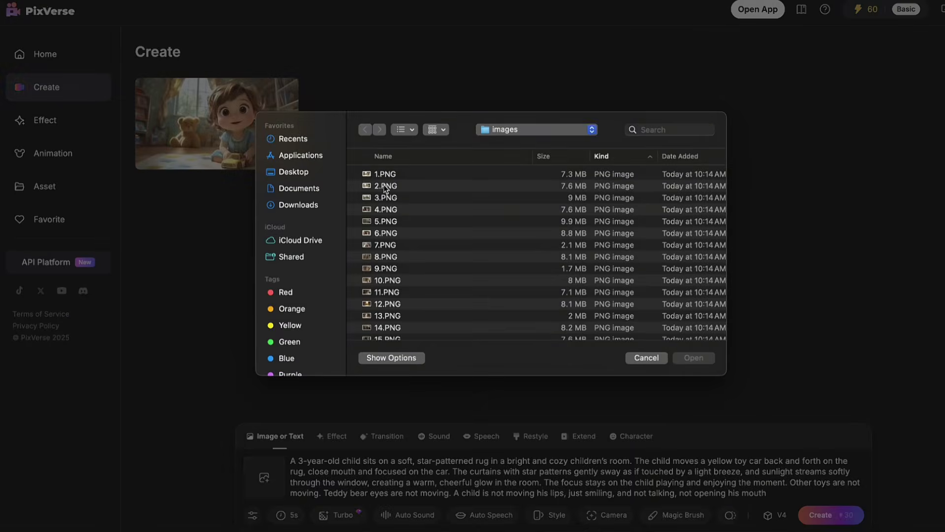
click(693, 358)
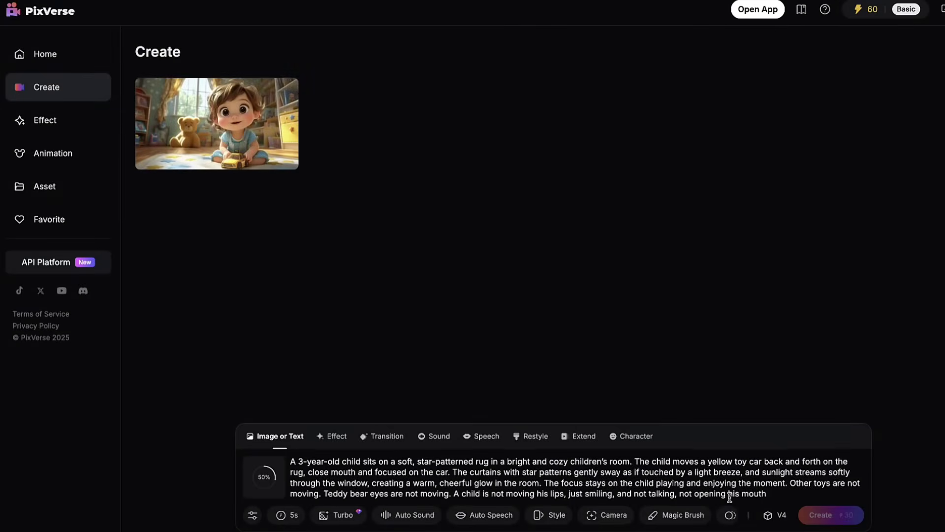
Replace the prompt with the one starting "The child holds the toy close to himself, takes a small step forward", generate the video and preview it.
triple_click(780, 495)
key(BackSpace)
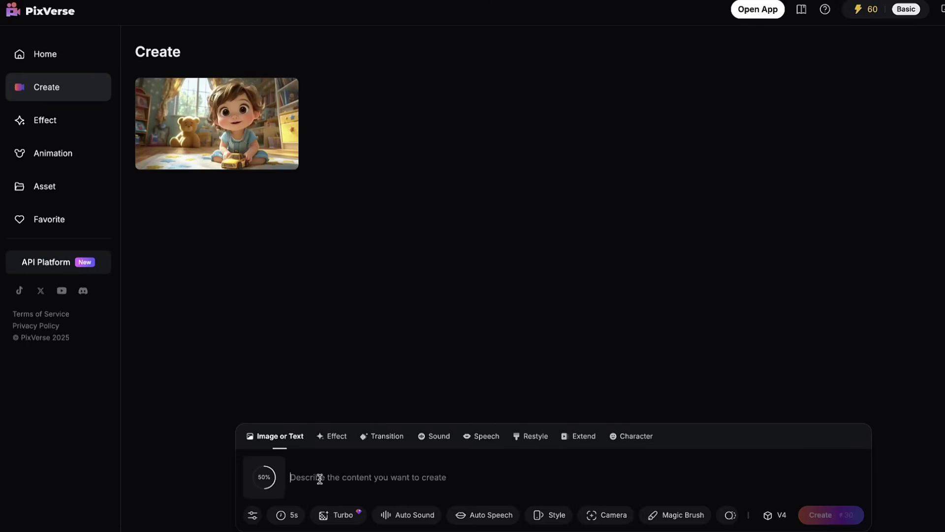
text(The child holds the toy close to himself, takes a small step forward, The child’s mouth remains completely closed at all times, with no movement or speech. The lips do not move, and the character appears silent throughout the animation  then stops and stands still, his face frightened, his eyes looking to the right and then to the left. The toy remains in his hands the entire time. The focus remains on the child. No other objects appear in the frame. He is alone.)
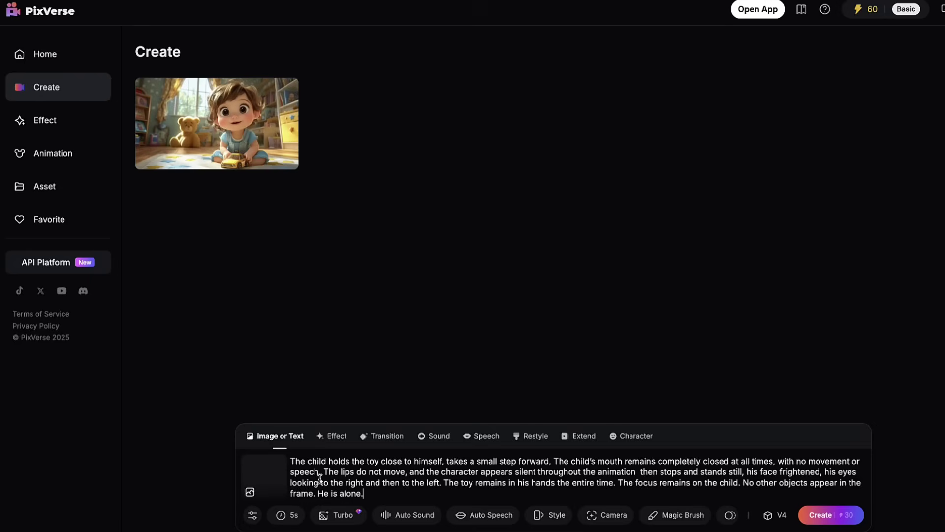
click(830, 515)
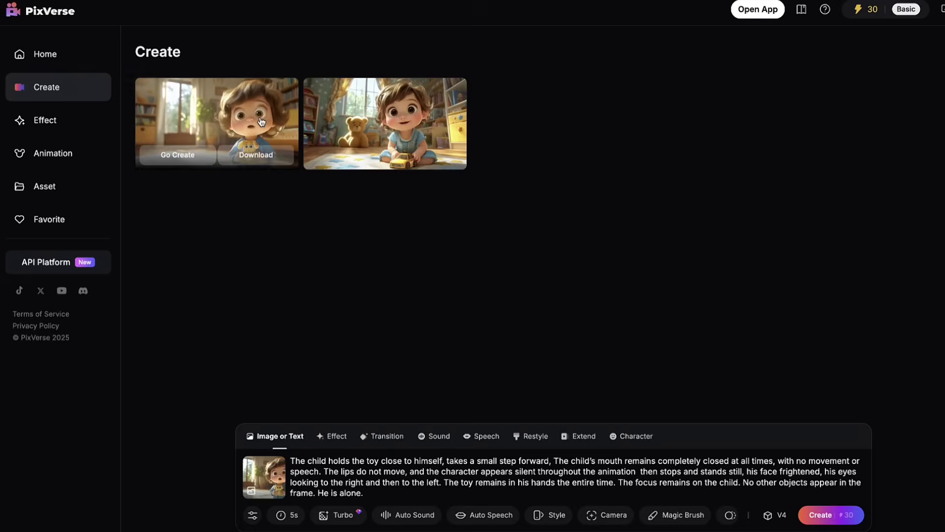
click(216, 113)
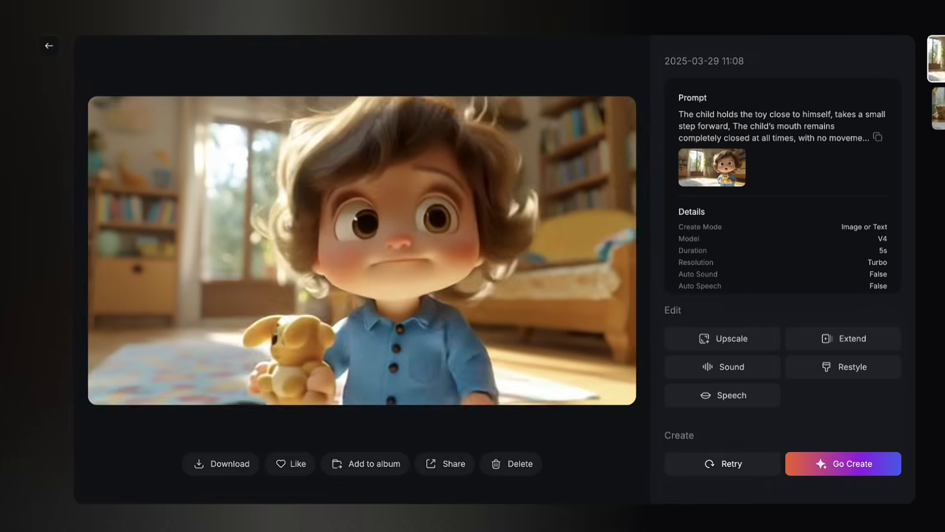
click(45, 47)
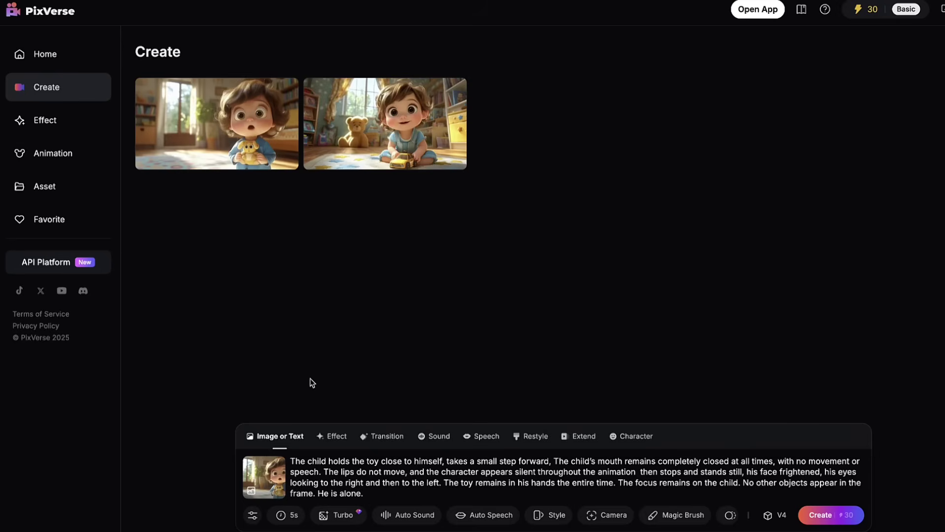
Replace the source picture with the wolf image from the images folder.
click(282, 463)
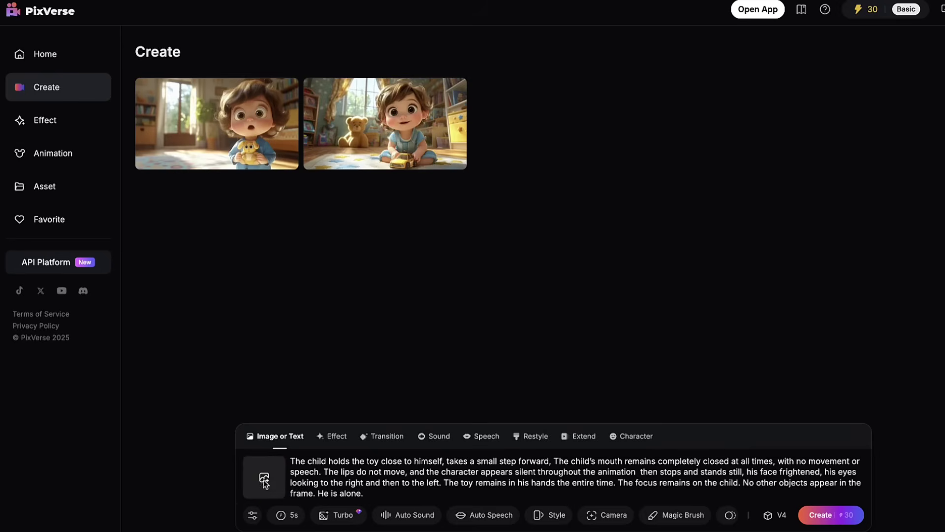
click(264, 476)
scroll(409, 291, down, 5)
click(387, 305)
click(694, 358)
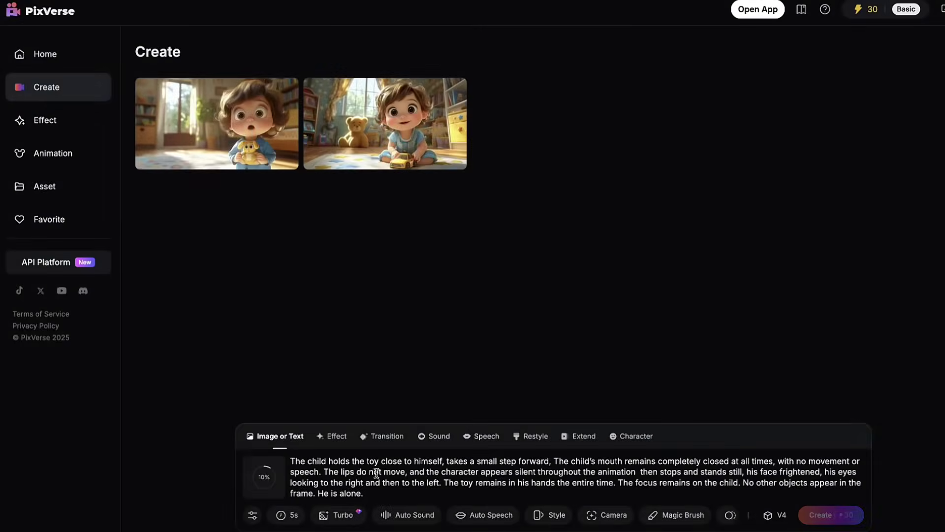
Replace the prompt with "Animate the wolf in the image without changing the background" and its subtle-movement instructions, generate the video and open it.
key(ctrl+a)
key(BackSpace)
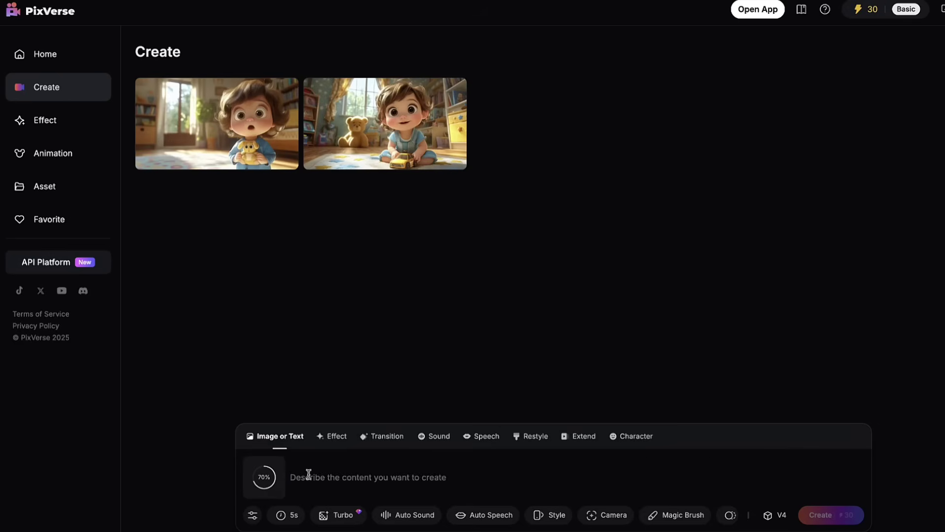
text(Animate the wolf in the image without changing the background or introducing any new elements. The wolf should remain in the same position, but its expressions and movements should be animated subtly. For example, the wolf could blink its eyes, slightly tilt its head, or shift its gaze as if looking around curiously. The animation should feel smooth and natural, keeping the overall composition and atmosphere of the scene intact.)
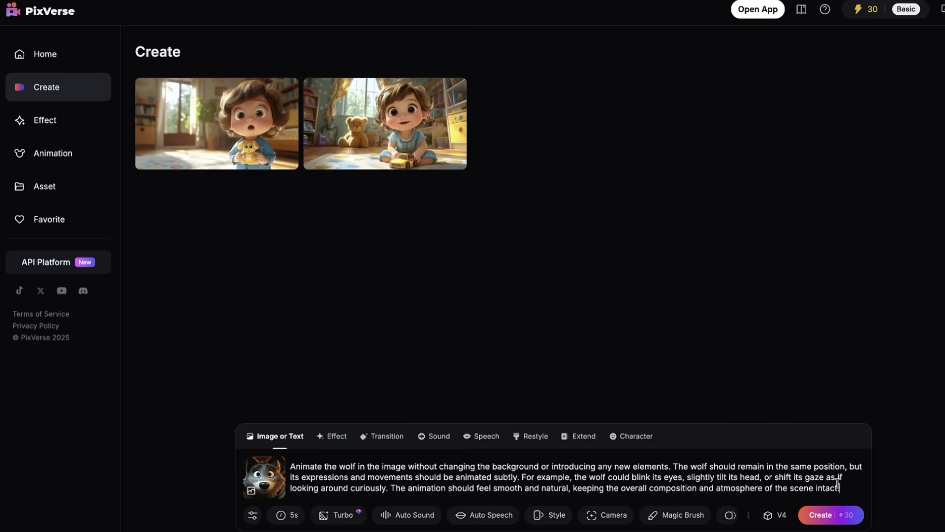
click(818, 516)
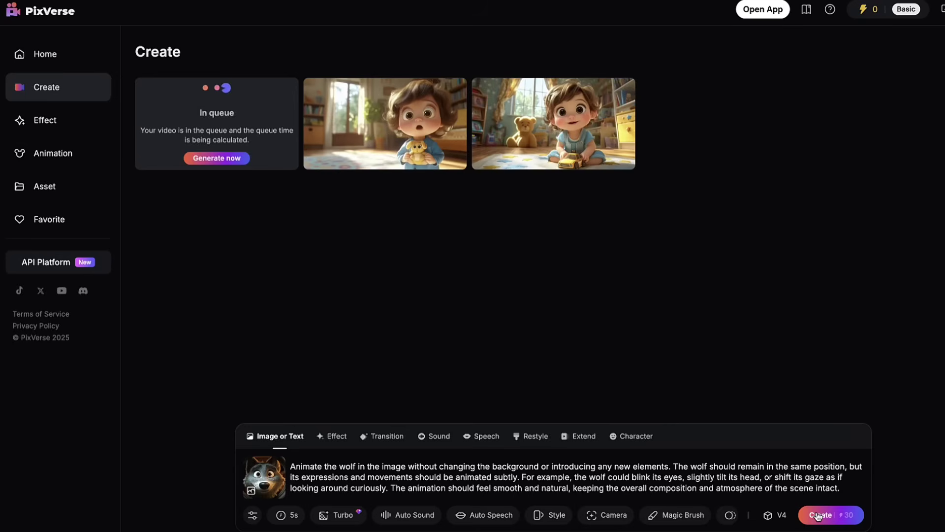
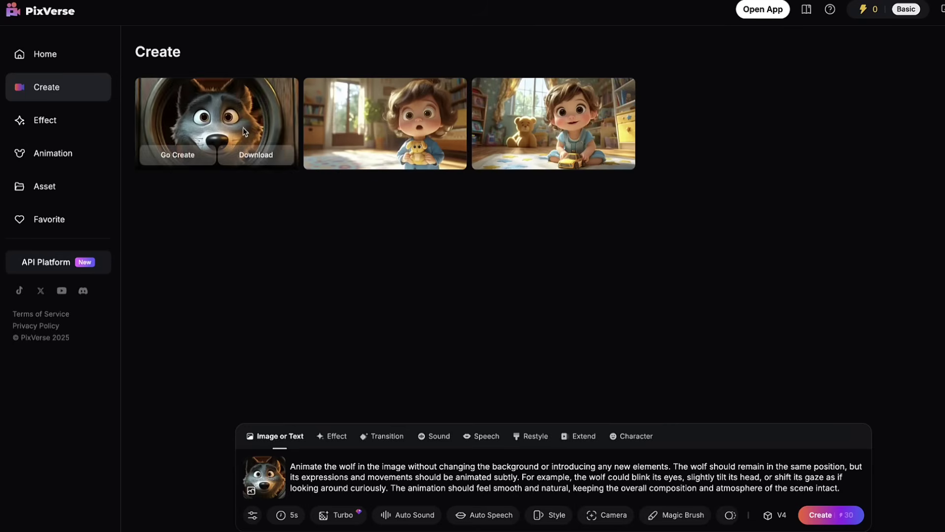
click(243, 127)
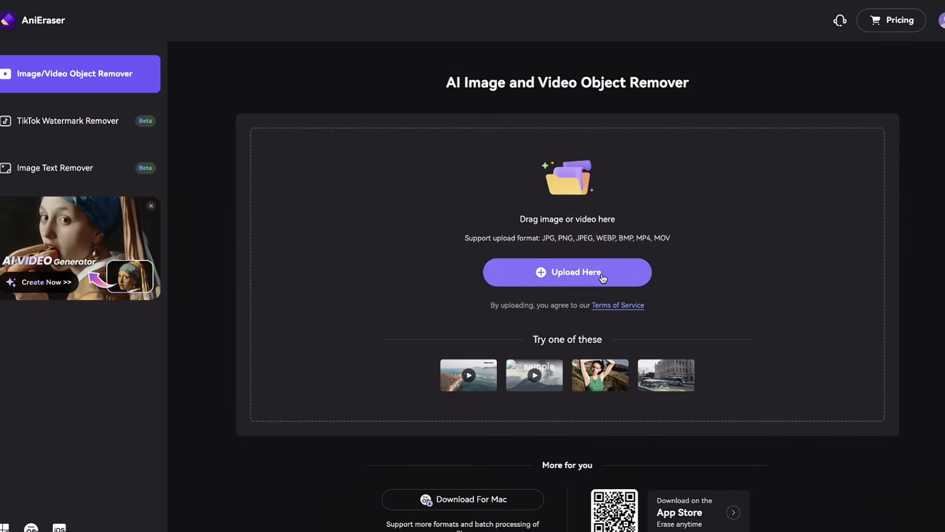
Switch to AniEraser, upload the toy car video and remove its PixVerse.ai watermark with the AI Model.
click(581, 271)
click(463, 179)
click(686, 365)
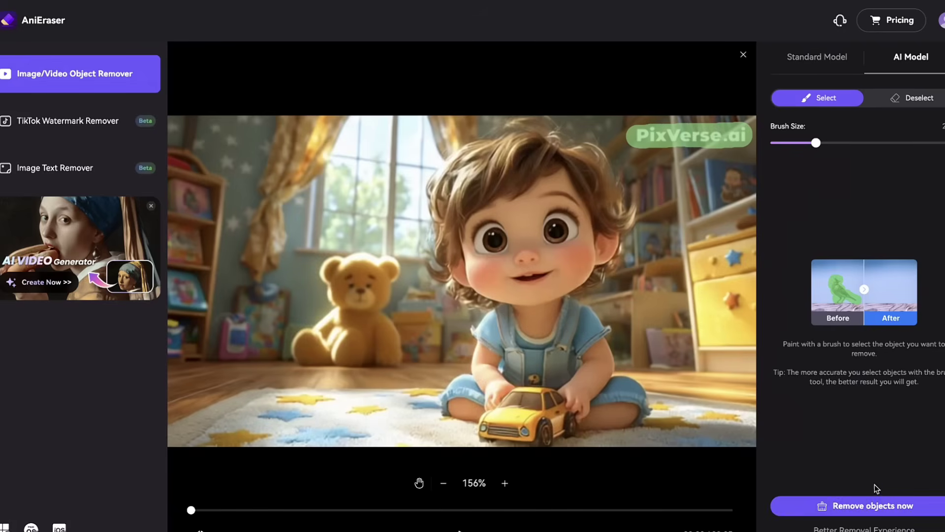
click(873, 507)
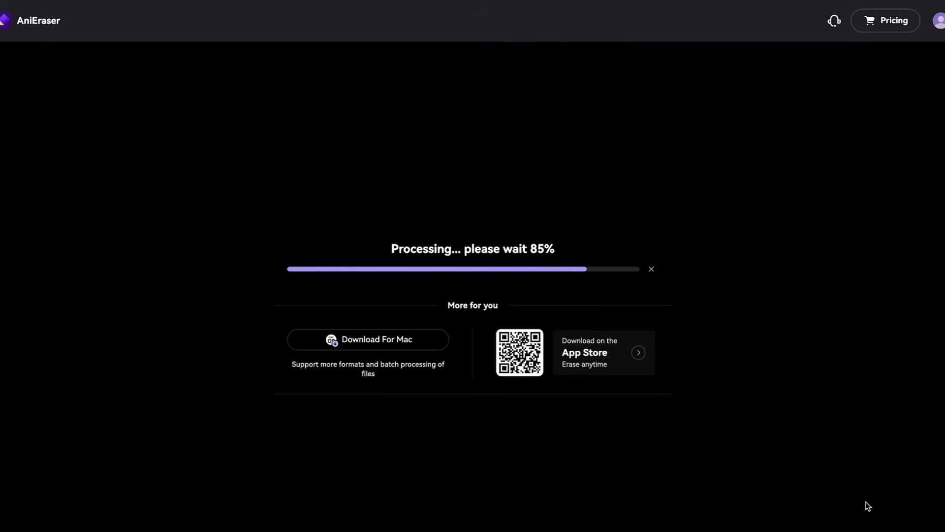
click(202, 337)
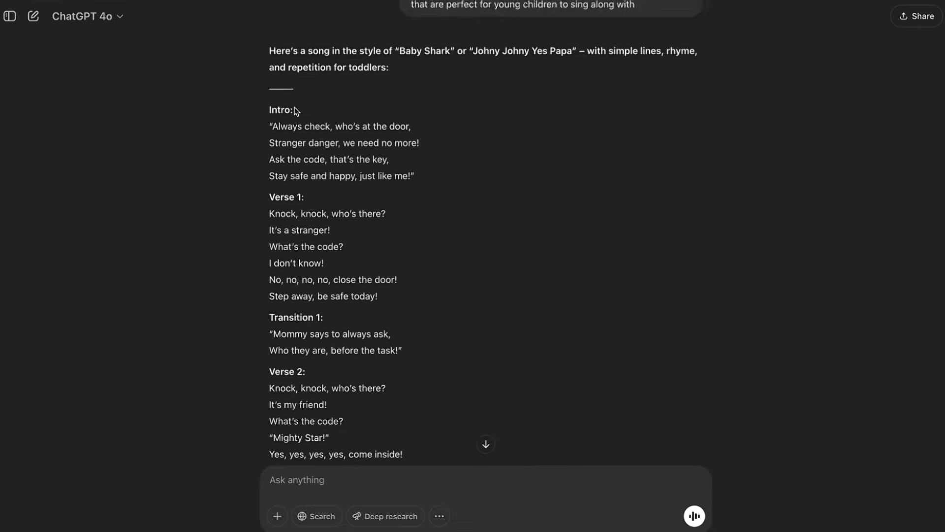
Copy the stranger danger song lyrics, from intro to outro, out of ChatGPT and paste them as the lyrics in Suno.
scroll(293, 112, down, 2)
drag(270, 45, 366, 411)
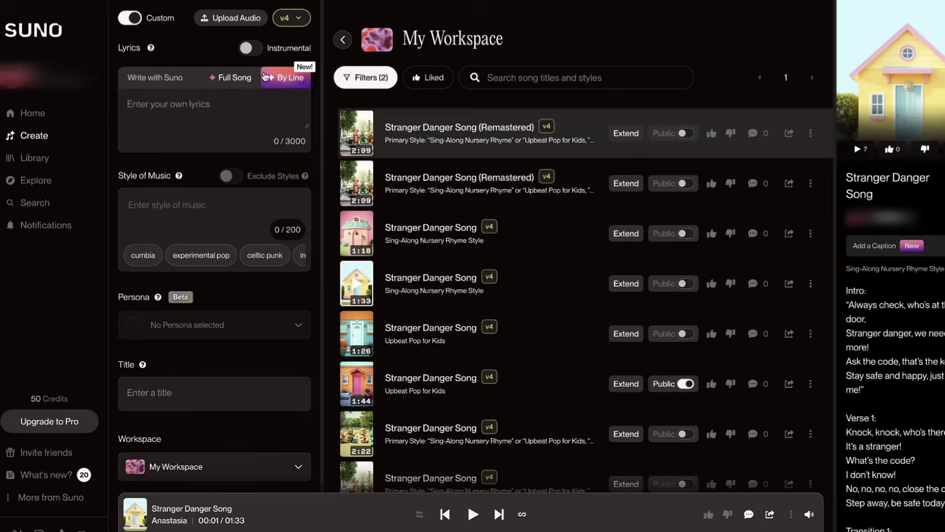
click(173, 113)
click(613, 331)
key(ctrl+v)
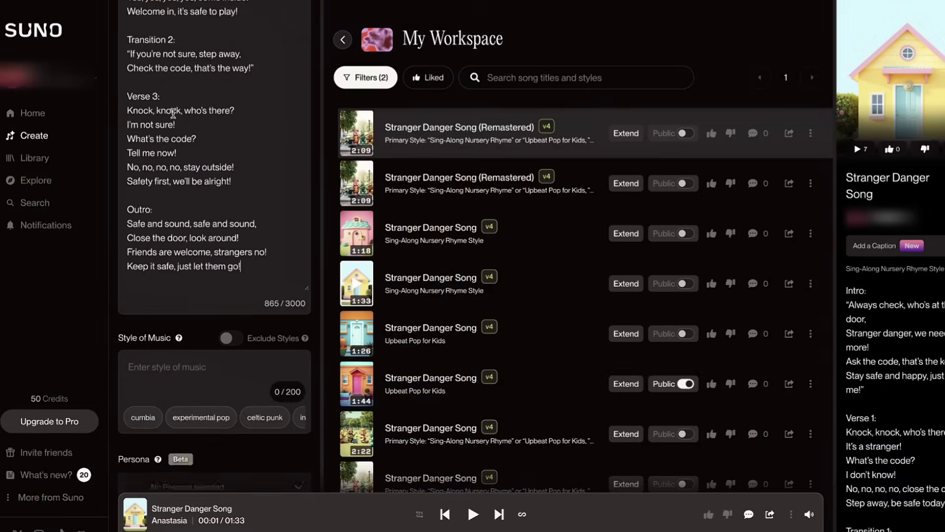
Set the music style to "Sing-Along Nursery Rhyme Style" and the song title to "Stranger Danger".
scroll(173, 162, down, 4)
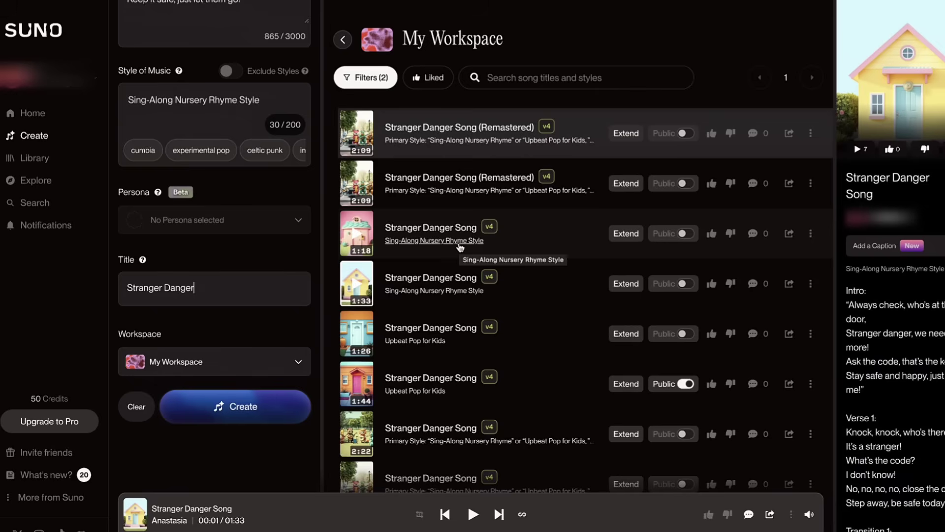
scroll(461, 247, down, 1)
scroll(460, 247, up, 1)
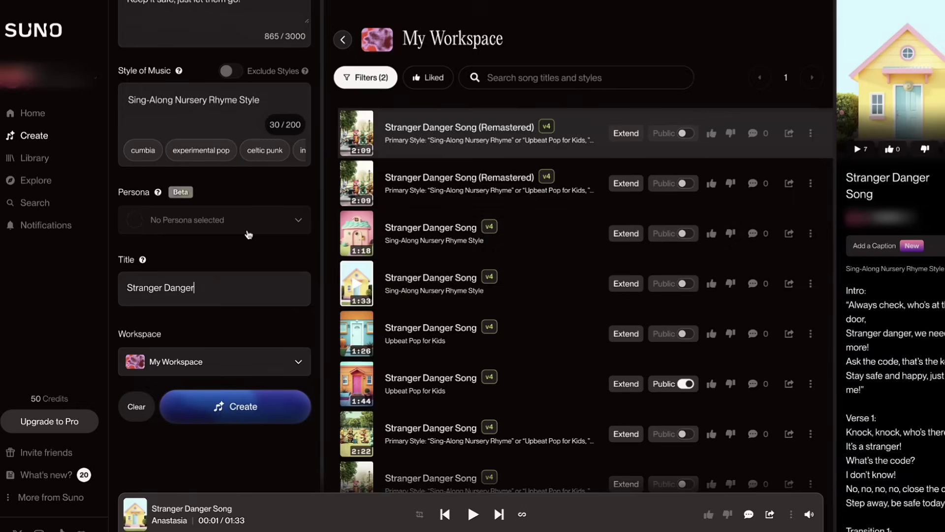
scroll(249, 234, up, 8)
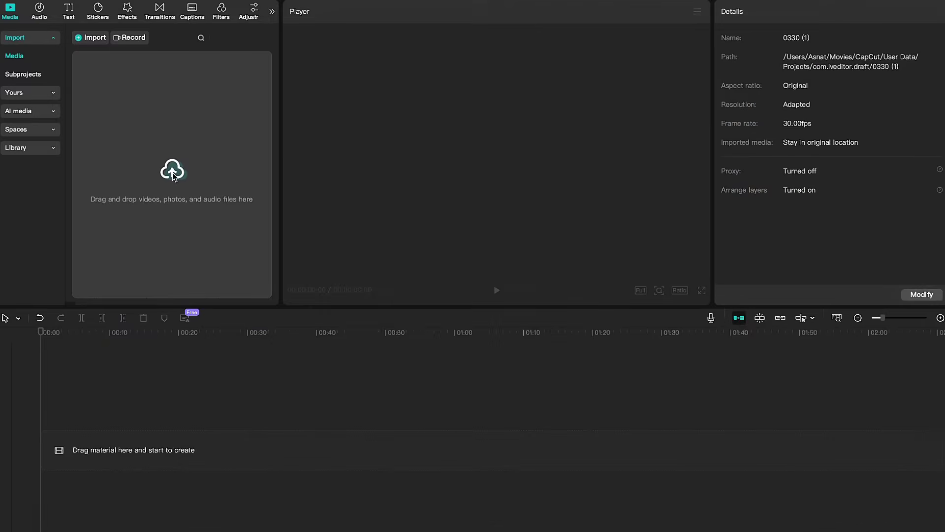
Switch to CapCut and import Stranger Danger Song.mp3 together with all the numbered MP4 clips from the video/song folder.
click(172, 172)
click(350, 221)
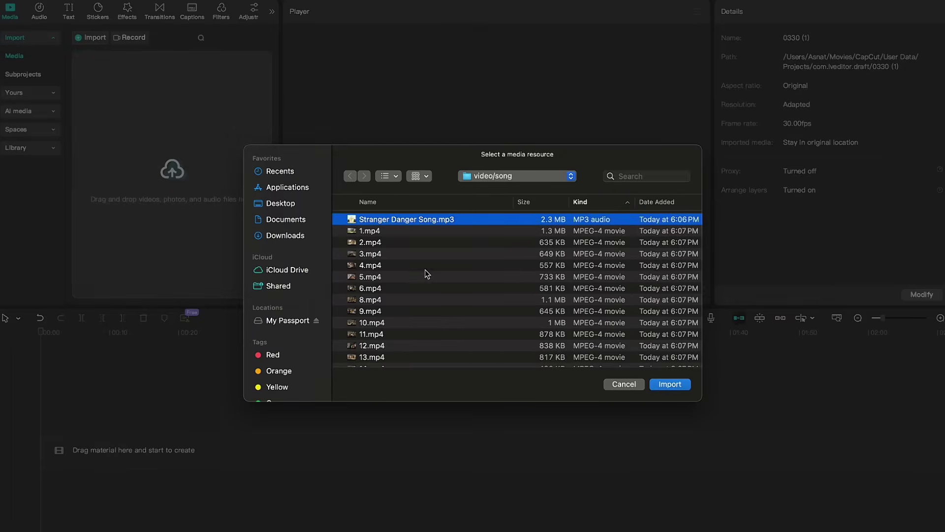
scroll(426, 274, down, 3)
click(393, 355)
scroll(393, 355, up, 5)
click(374, 217)
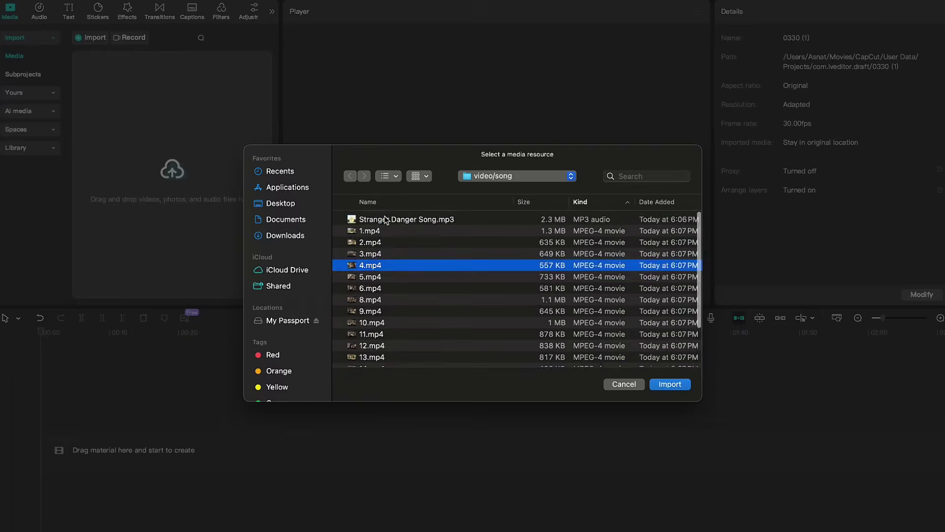
scroll(389, 295, down, 5)
shift+click(387, 356)
click(670, 384)
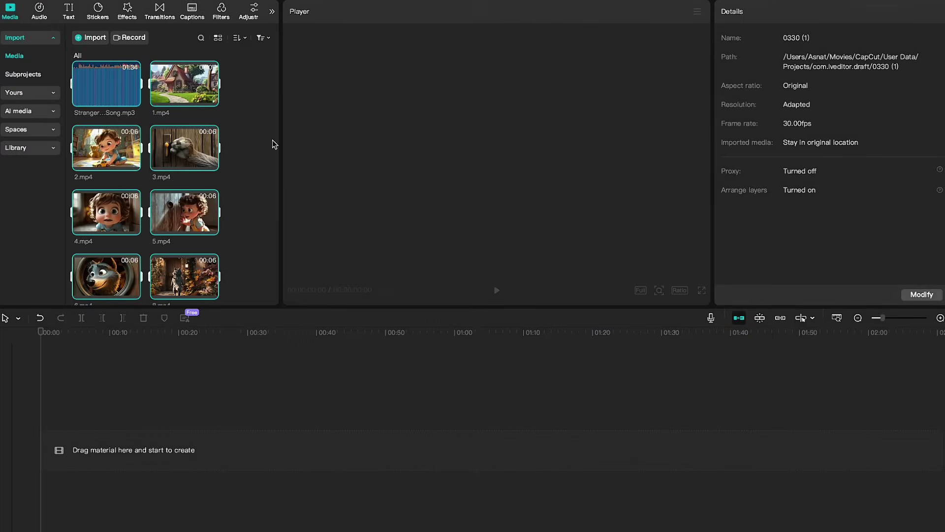
Place all the imported clips in sequence on the timeline with the song on the audio track beneath them.
drag(232, 95, 166, 445)
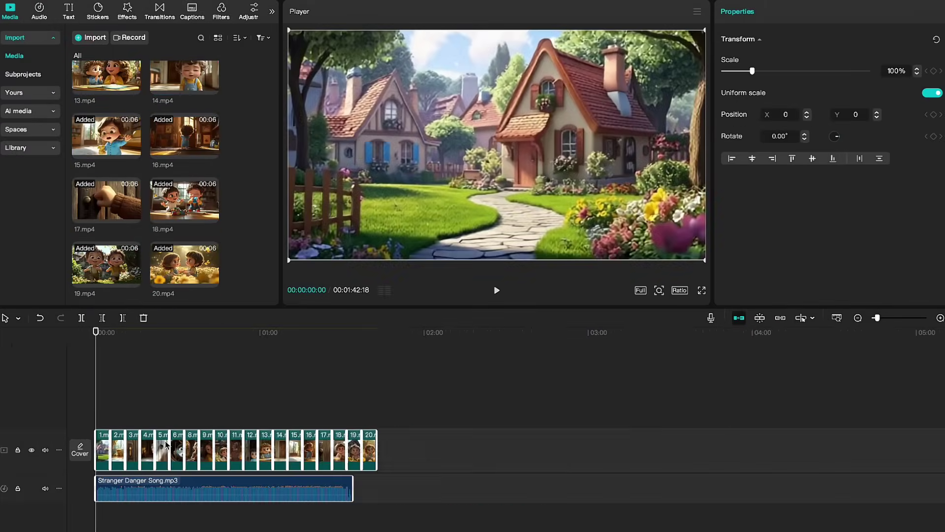
scroll(166, 444, up, 4)
click(190, 374)
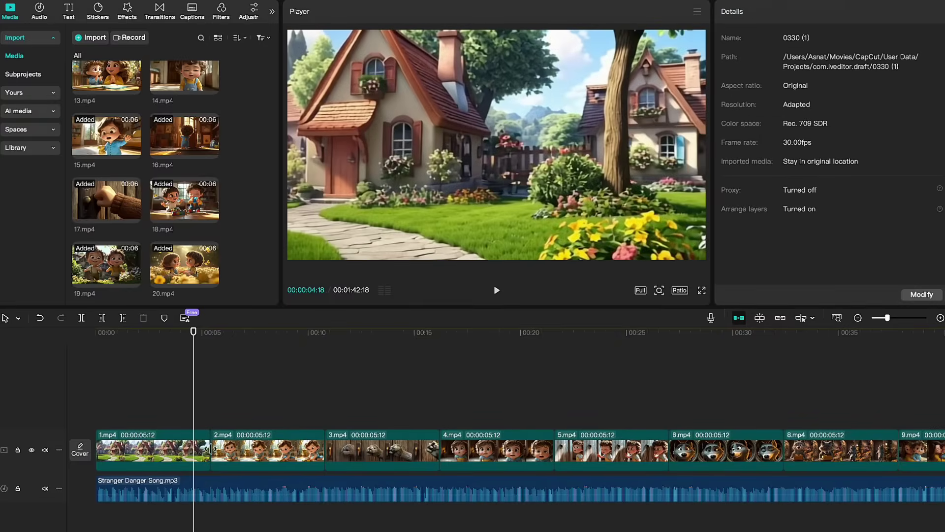
Add the Pull In II transition between the first two clips, set its duration to 0.5 s and apply it between all clips.
click(152, 449)
click(160, 10)
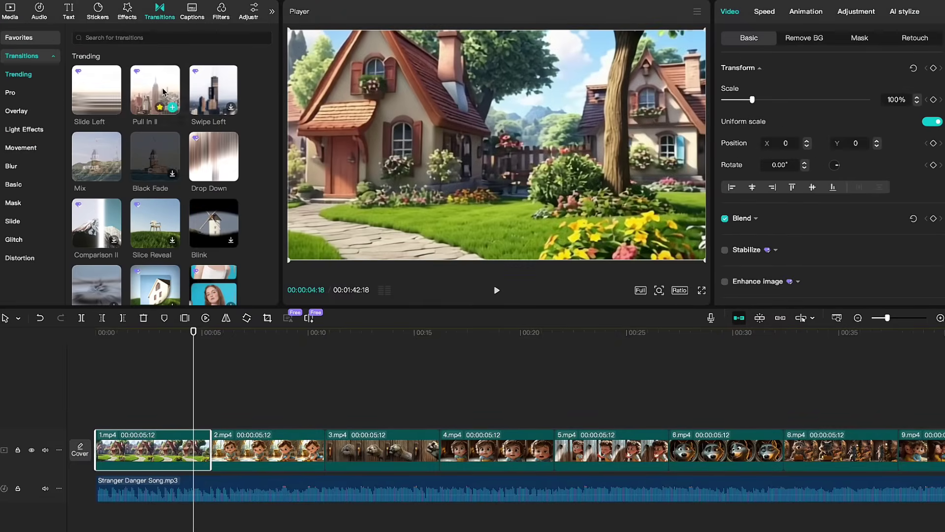
click(172, 107)
click(545, 315)
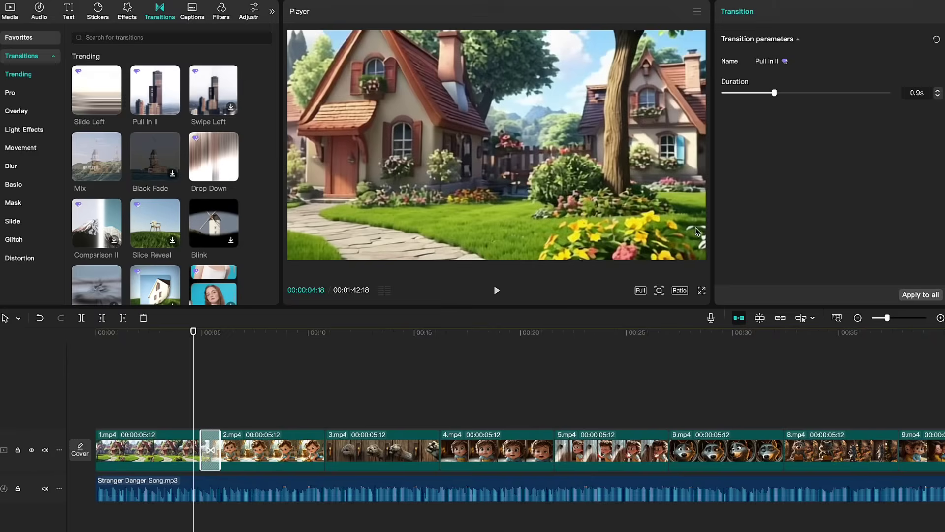
key(space)
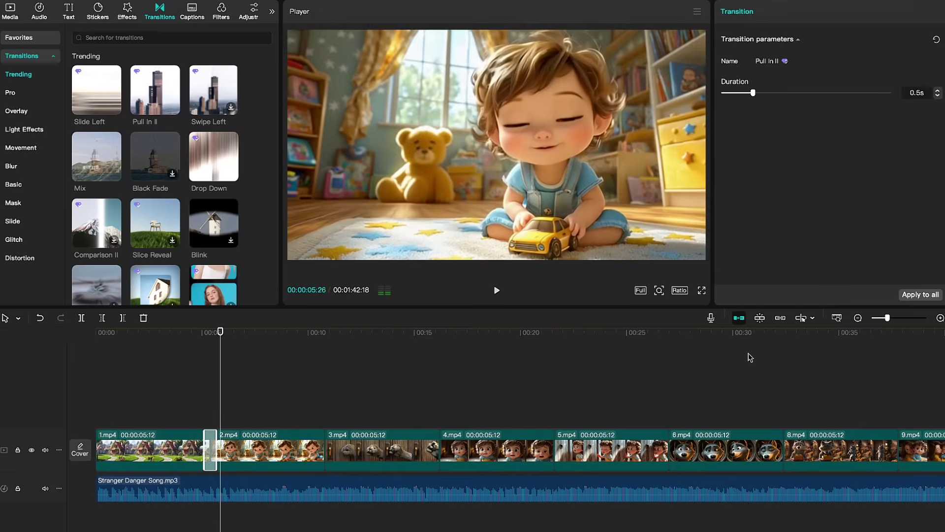
click(920, 295)
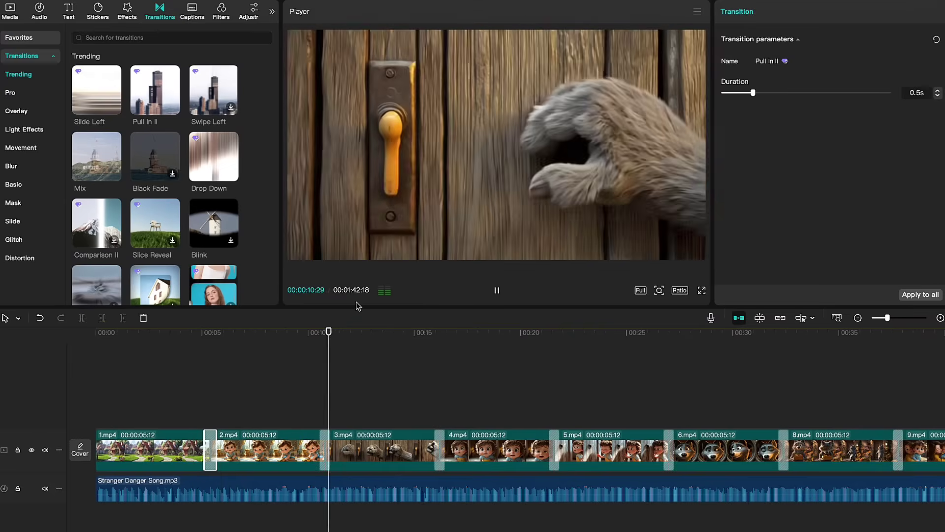
key(space)
Reorder the timeline clips so that 15.mp4 follows 2.mp4 and 3.mp4 sits between 4.mp4 and 5.mp4.
click(603, 448)
scroll(603, 448, right, 15)
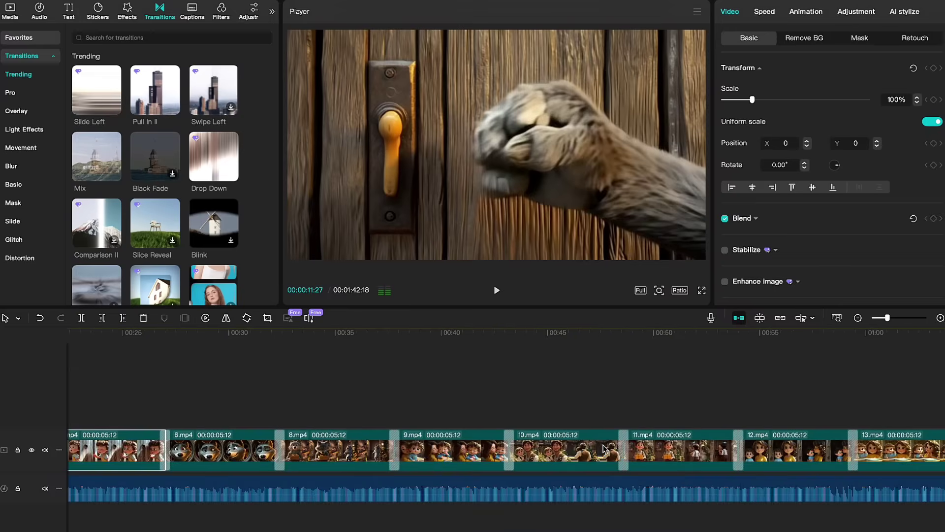
click(653, 351)
drag(737, 448, 353, 443)
drag(470, 443, 555, 447)
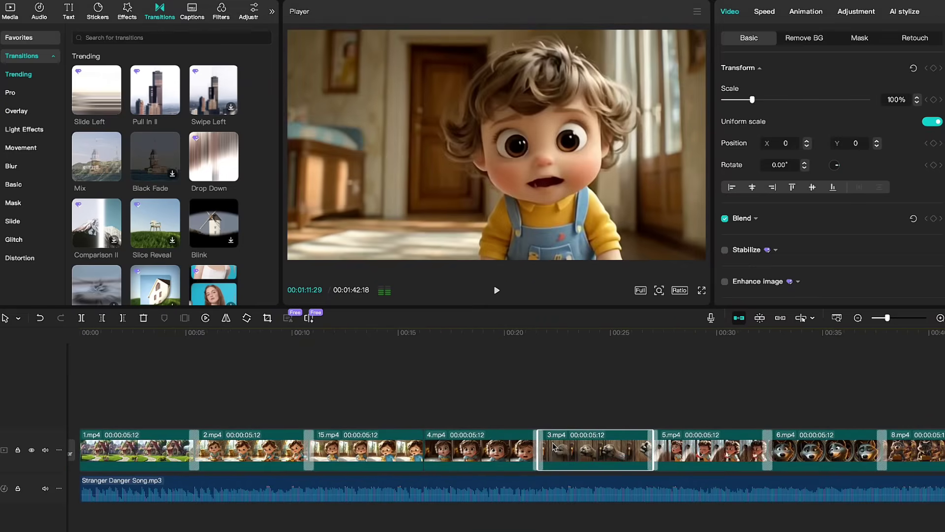
Transcribe the Stranger Danger Song track, generate captions from it on the timeline and check them against the video.
click(480, 491)
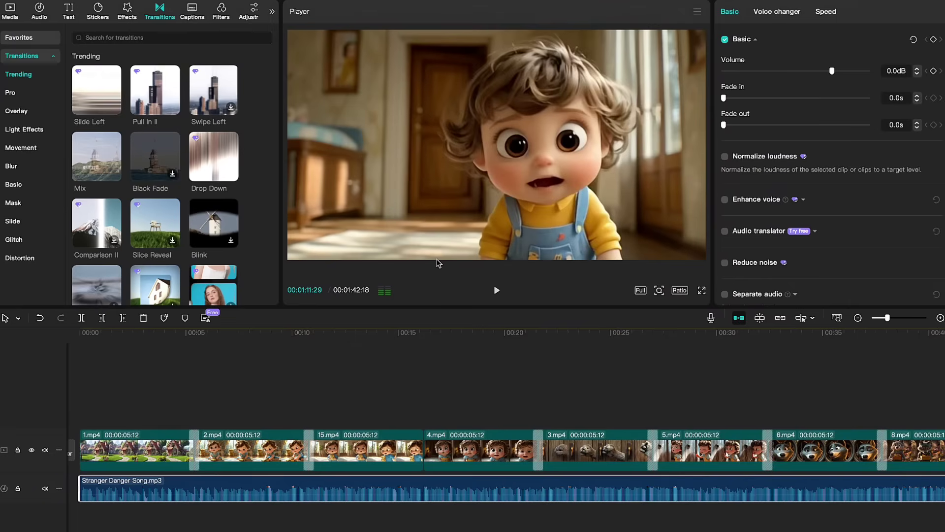
scroll(845, 165, down, 2)
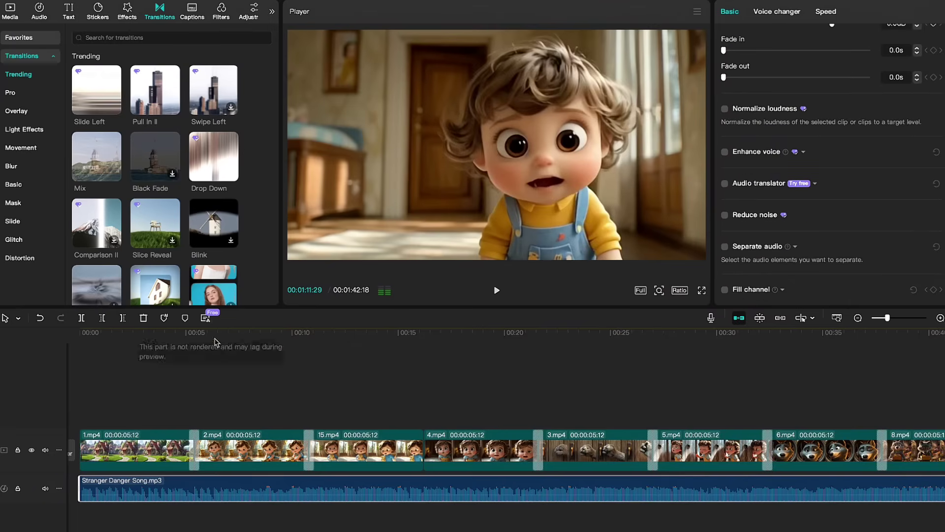
click(206, 318)
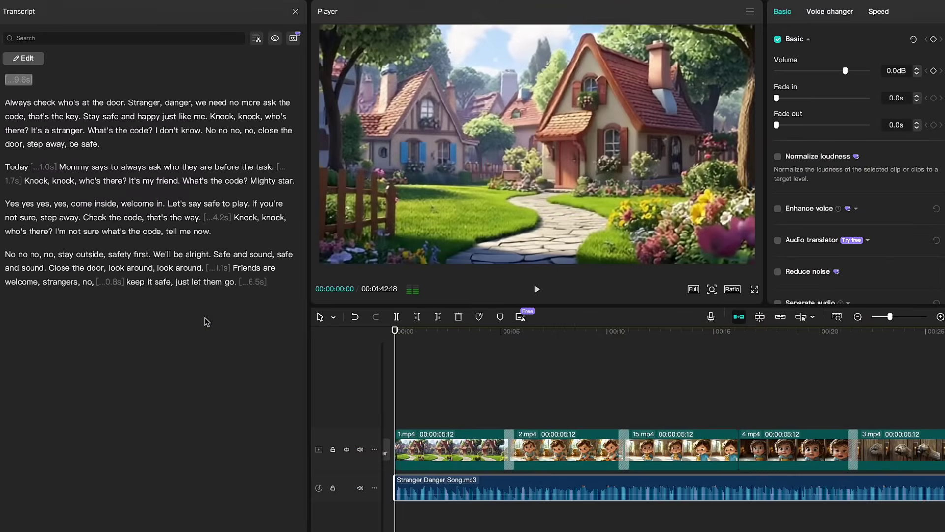
click(297, 39)
click(347, 187)
click(650, 374)
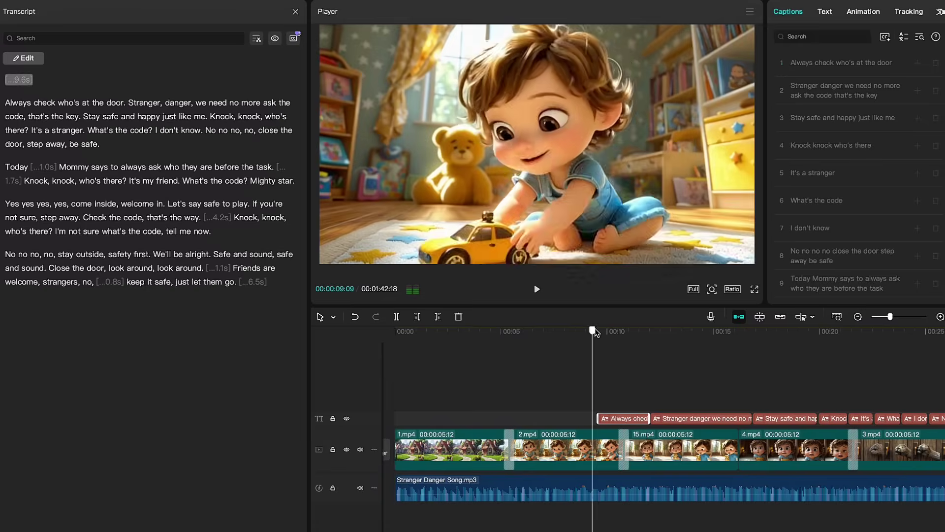
click(612, 374)
click(691, 374)
Close the transcript, give all captions the yellow black-outlined preset, resize them slightly and lower them to Y -871.
click(824, 11)
click(295, 11)
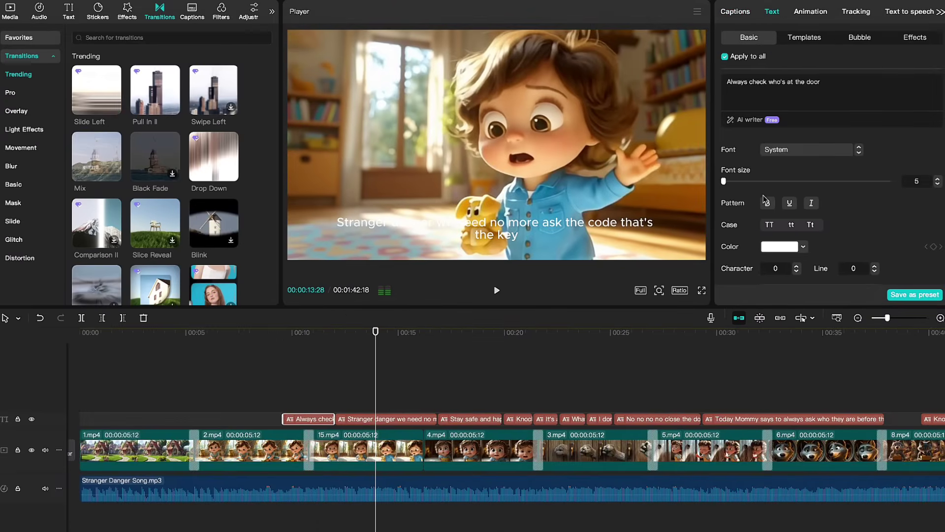
scroll(766, 221, down, 5)
scroll(767, 221, down, 2)
click(877, 125)
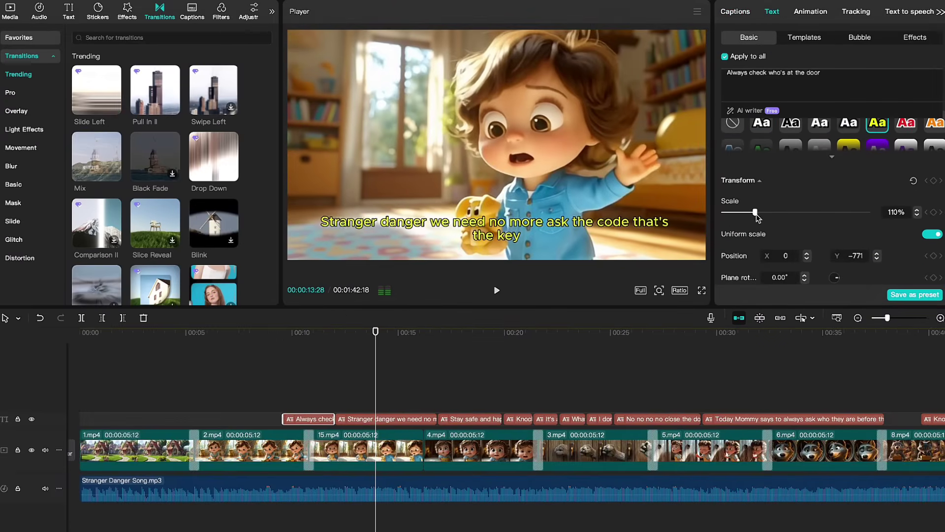
click(590, 221)
drag(662, 216, 674, 239)
scroll(788, 222, down, 5)
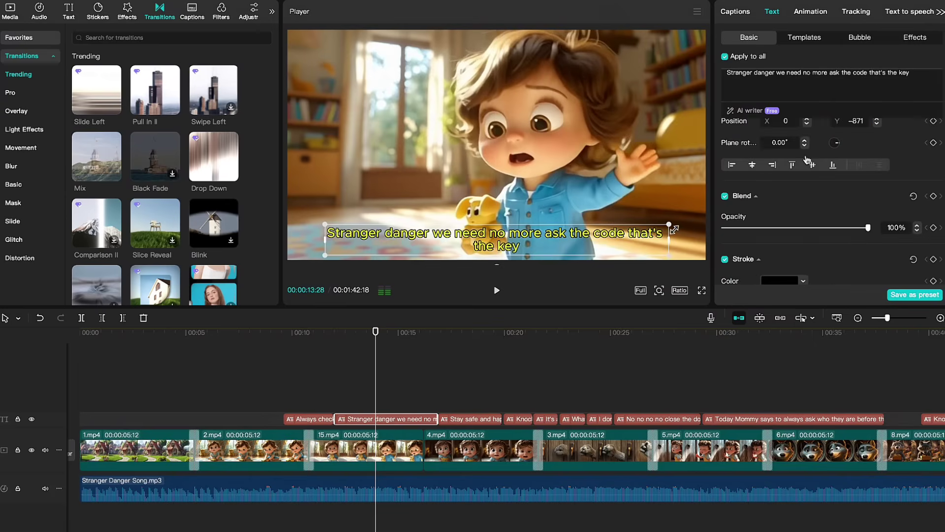
Turn on a black glow for all captions using the second glow style.
click(724, 218)
click(784, 256)
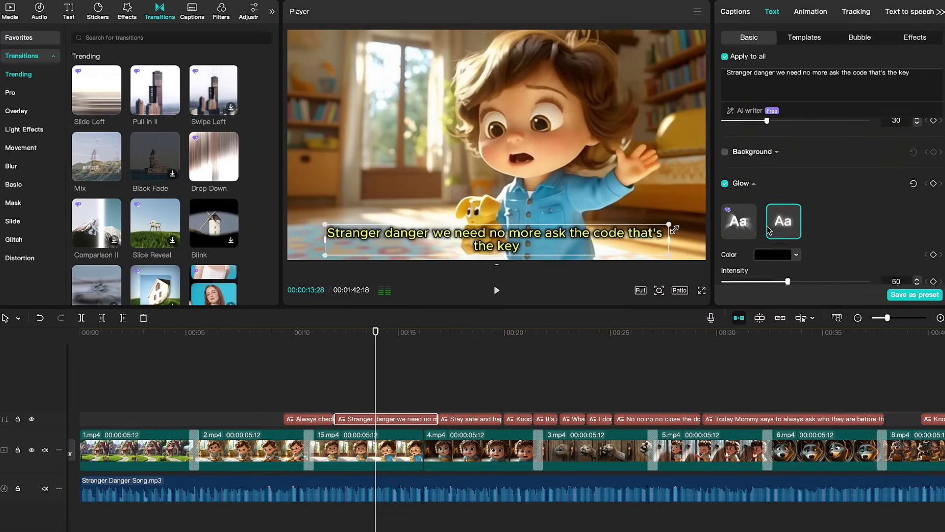
scroll(768, 227, down, 3)
Try several Christmas caption templates on all captions and play back the first sung lines to compare them.
click(806, 38)
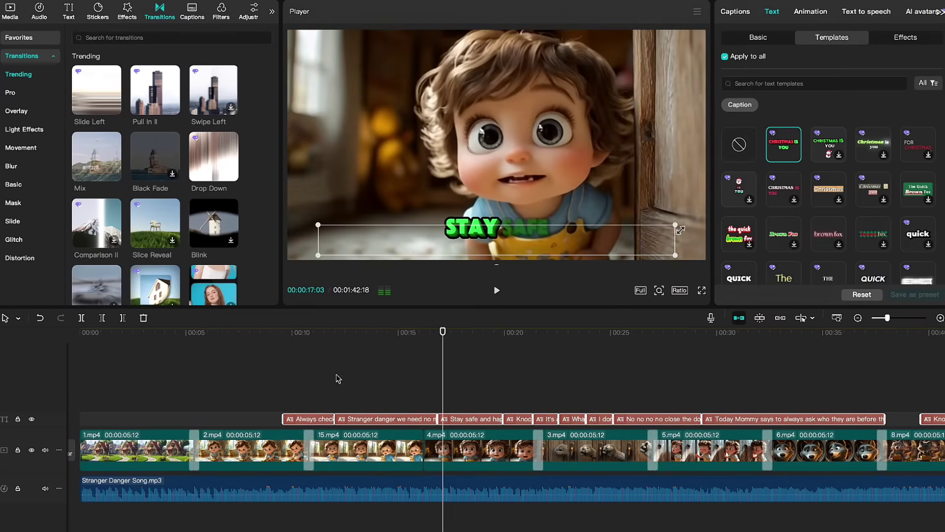
scroll(797, 207, down, 1)
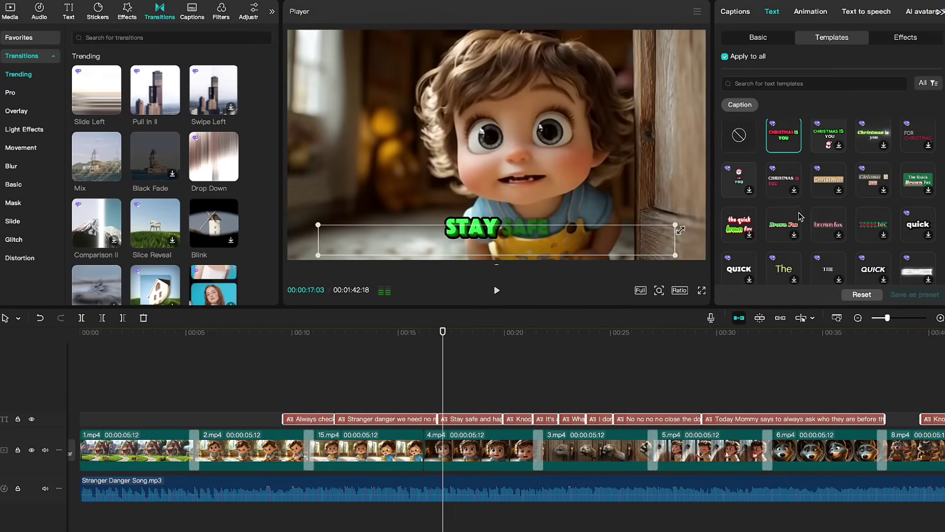
click(299, 332)
key(space)
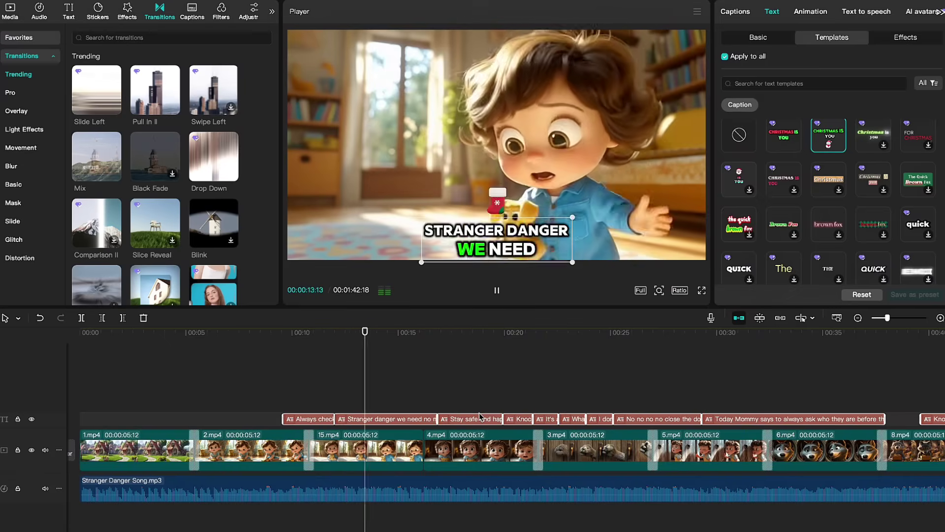
key(space)
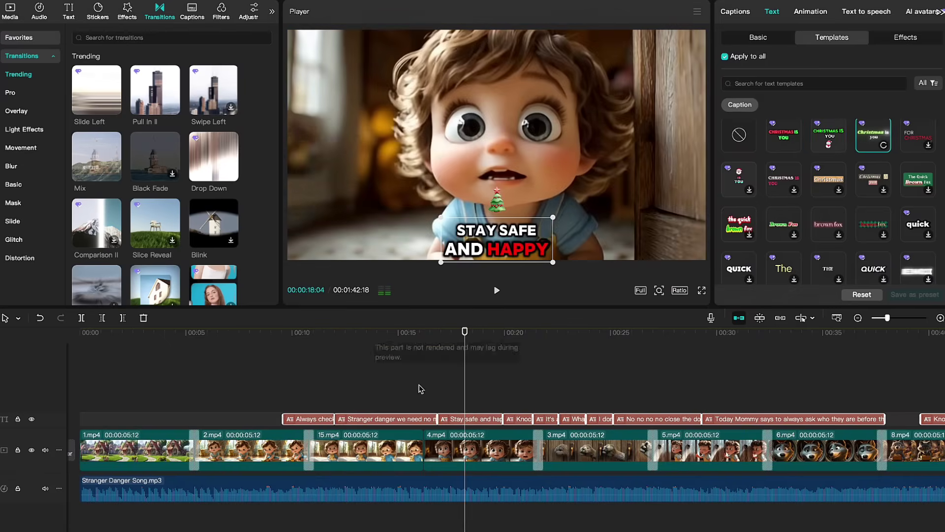
Apply the first green-and-red CHRISTMAS IS YOU template to all captions and select the "Always check who's at the door" caption.
click(384, 332)
key(space)
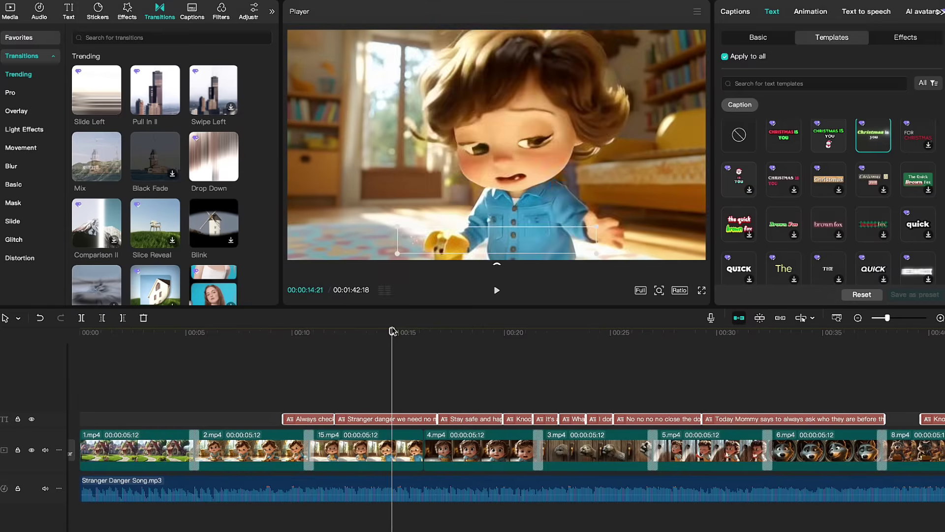
click(784, 138)
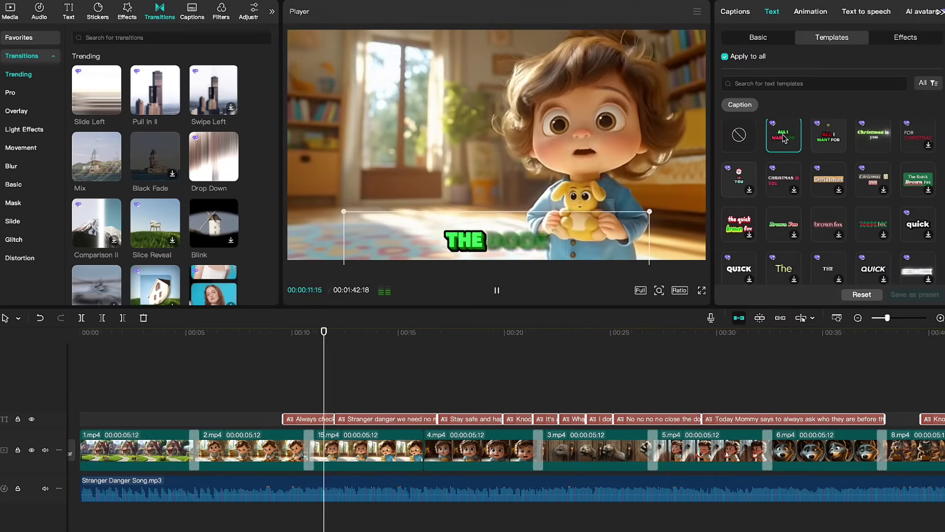
click(620, 241)
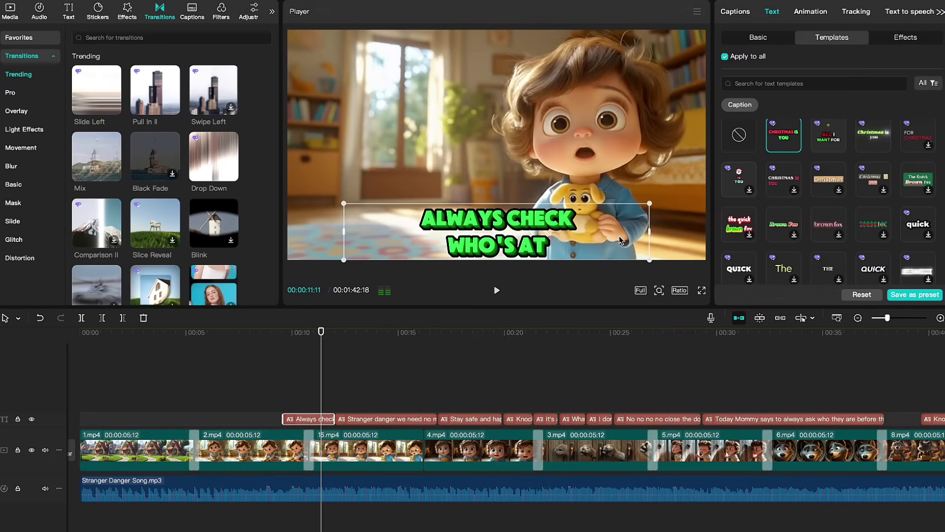